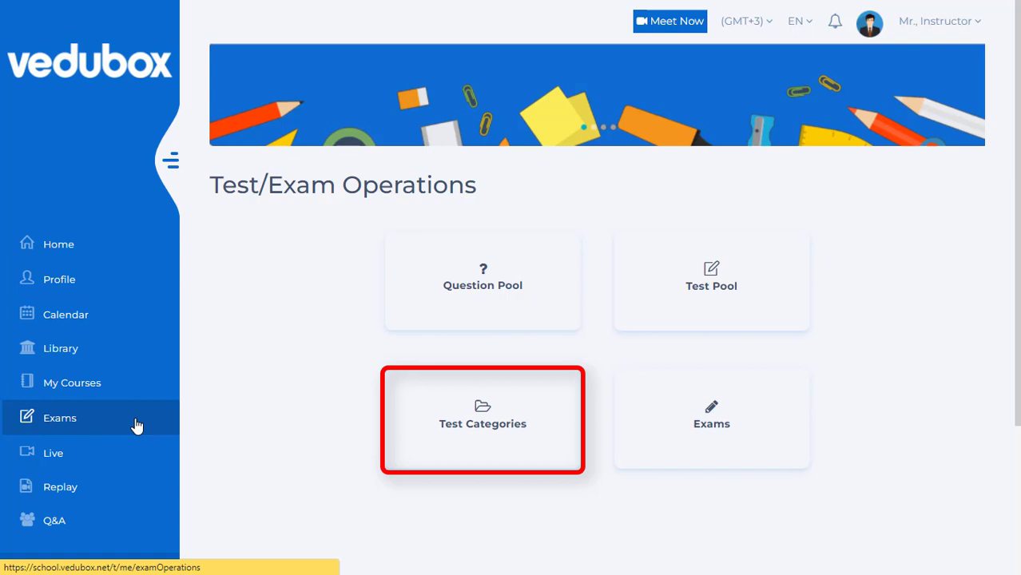
# - Create a new test category named "programming" in the exam module's test categories
pyautogui.click(454, 428)
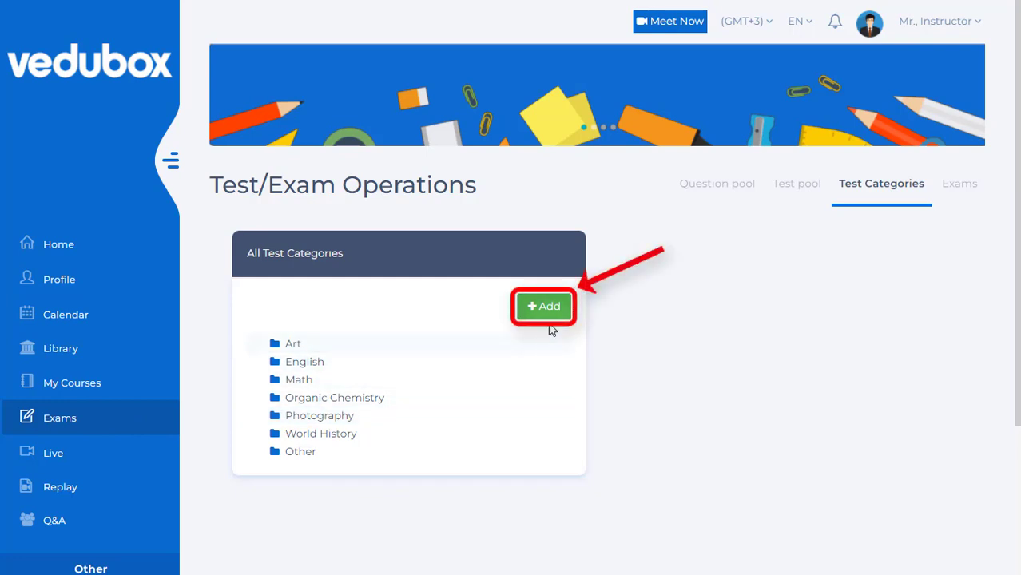
pyautogui.click(553, 314)
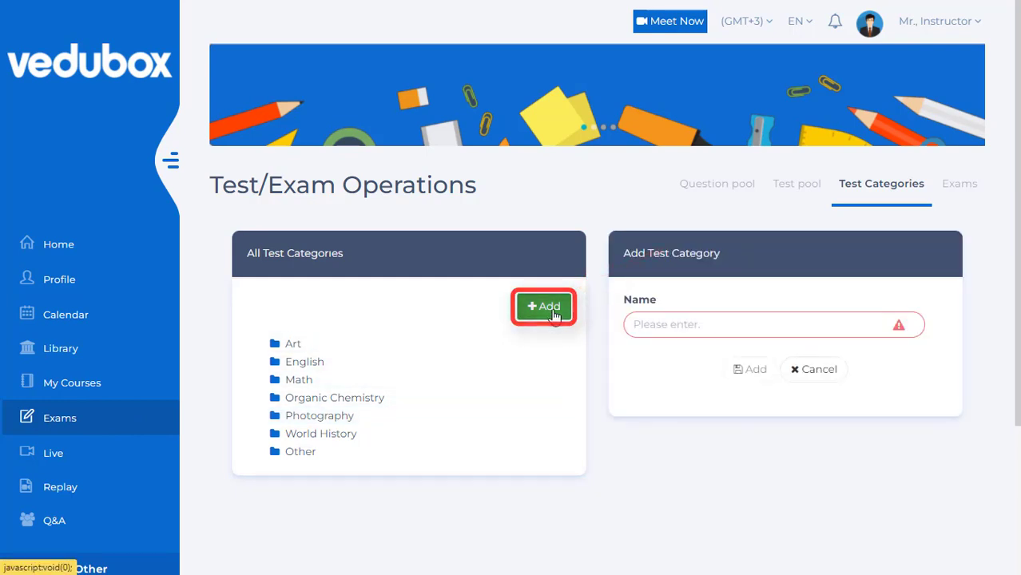
pyautogui.click(652, 323)
pyautogui.write('programming')
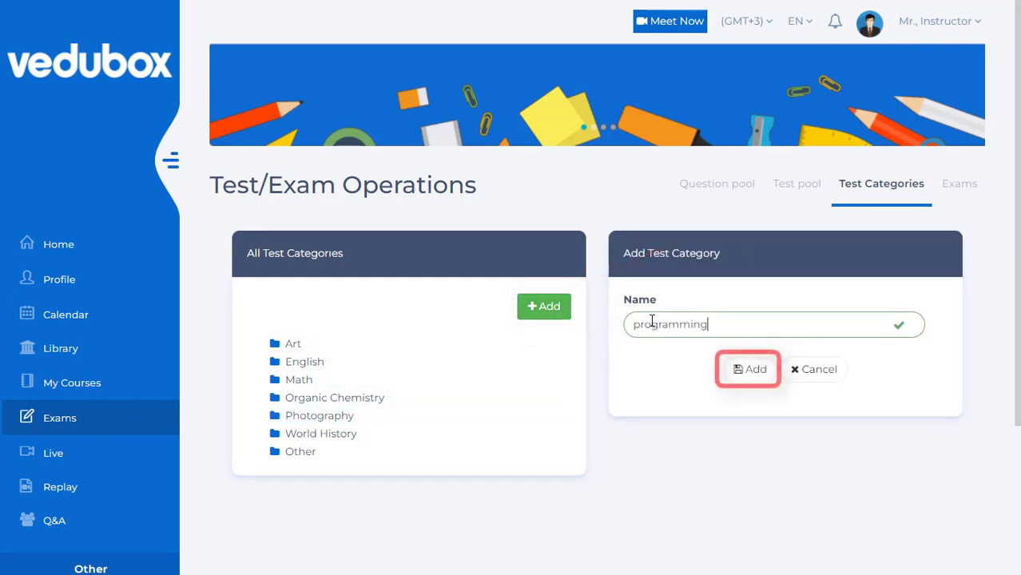
pyautogui.click(745, 375)
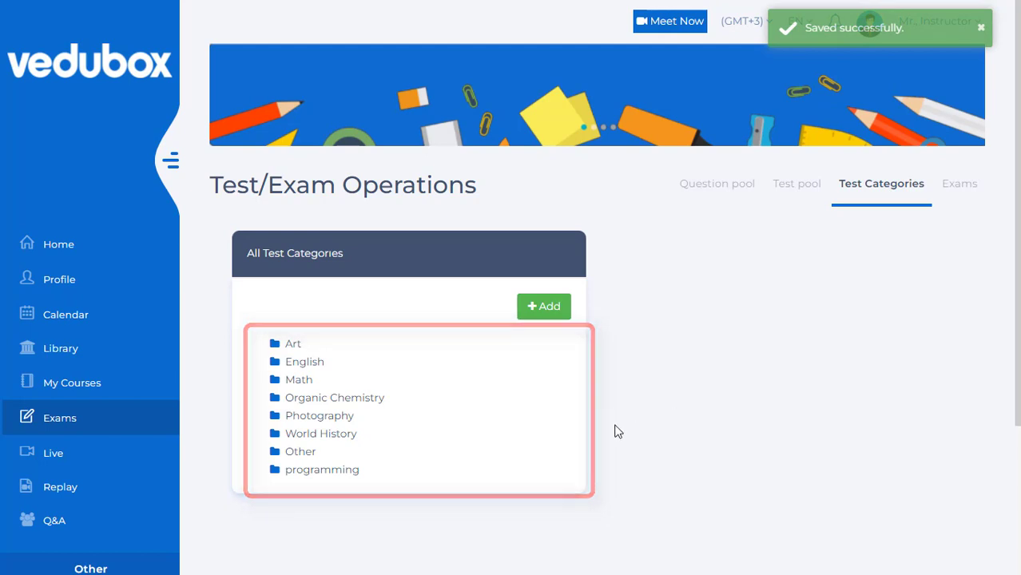
# - Add a sub test category named "python" under the programming category
pyautogui.click(375, 477)
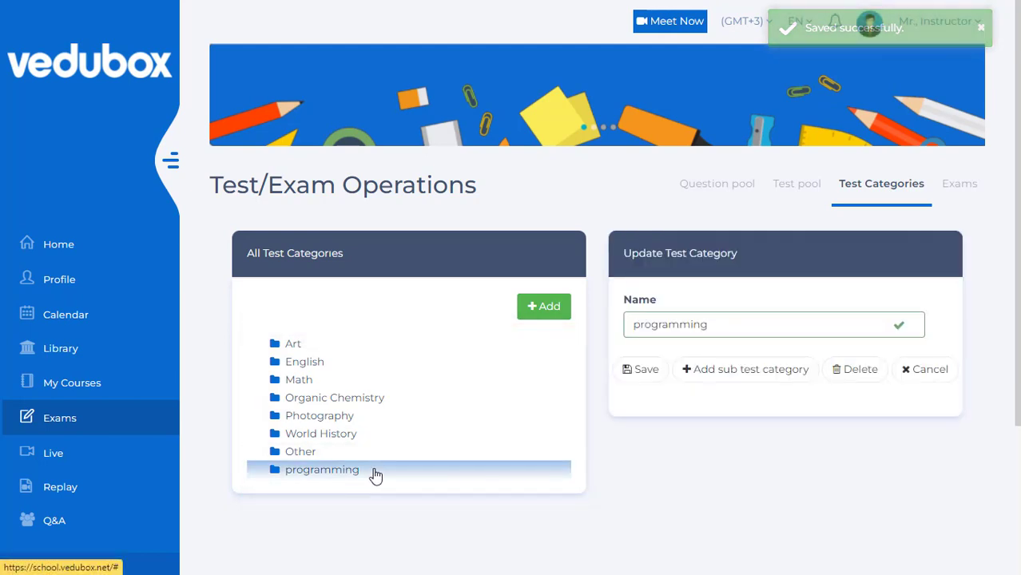
pyautogui.click(719, 369)
pyautogui.scroll(-2, 719, 371)
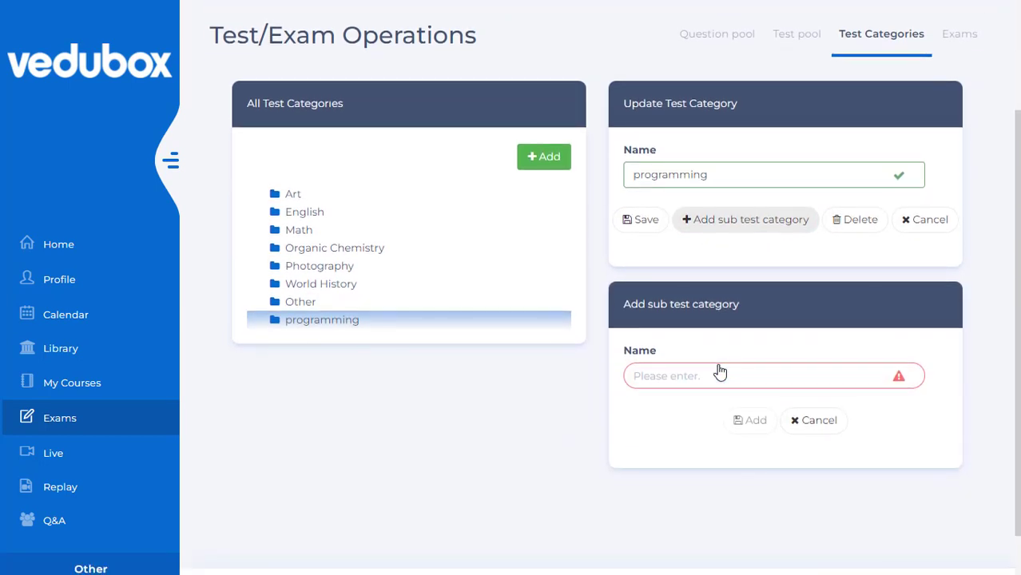
pyautogui.click(708, 376)
pyautogui.write('p')
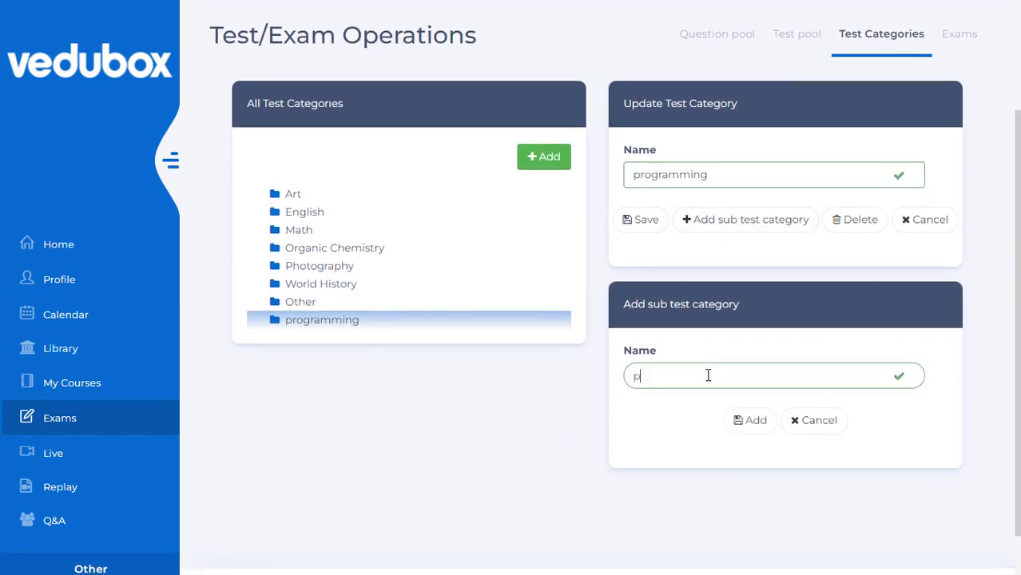
pyautogui.write('ython')
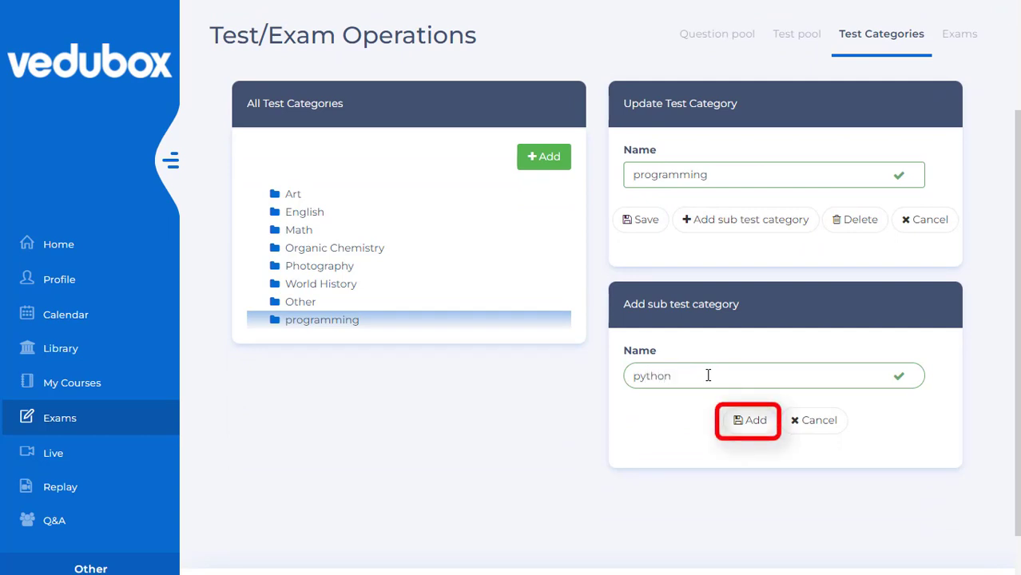
pyautogui.click(748, 420)
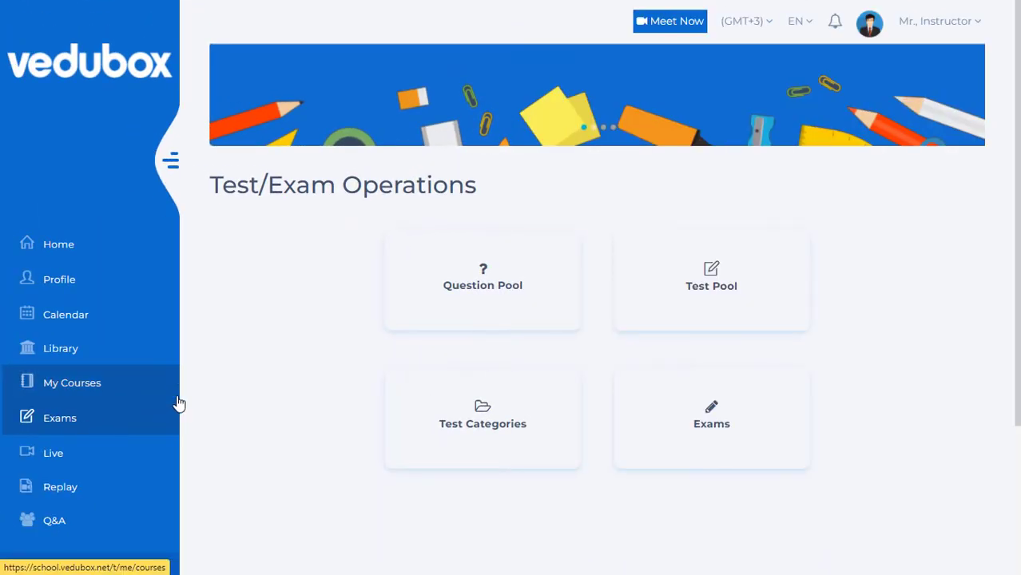
# - Start a new question in the question pool with the text "print hello world using python"
pyautogui.click(497, 300)
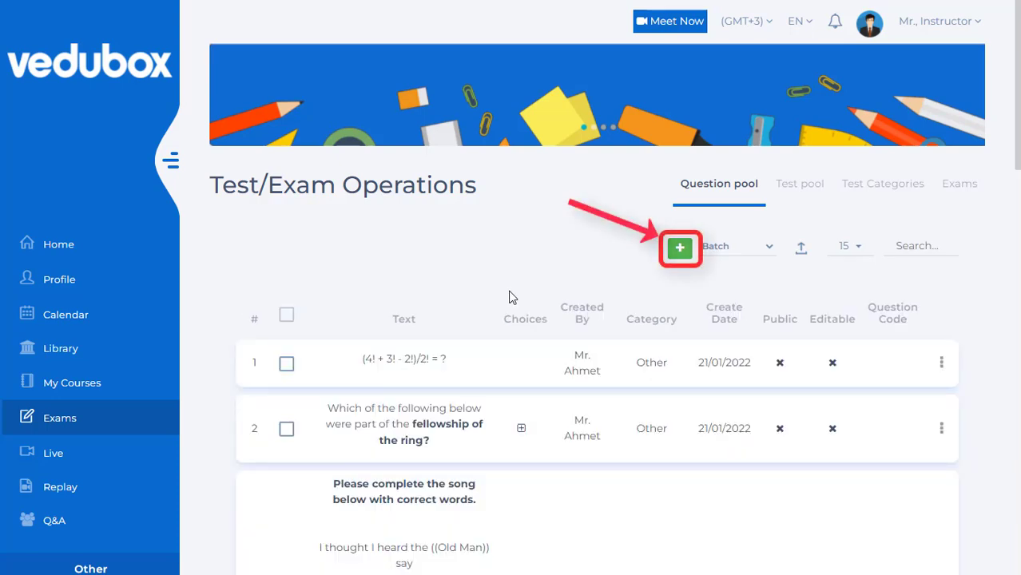
pyautogui.click(679, 247)
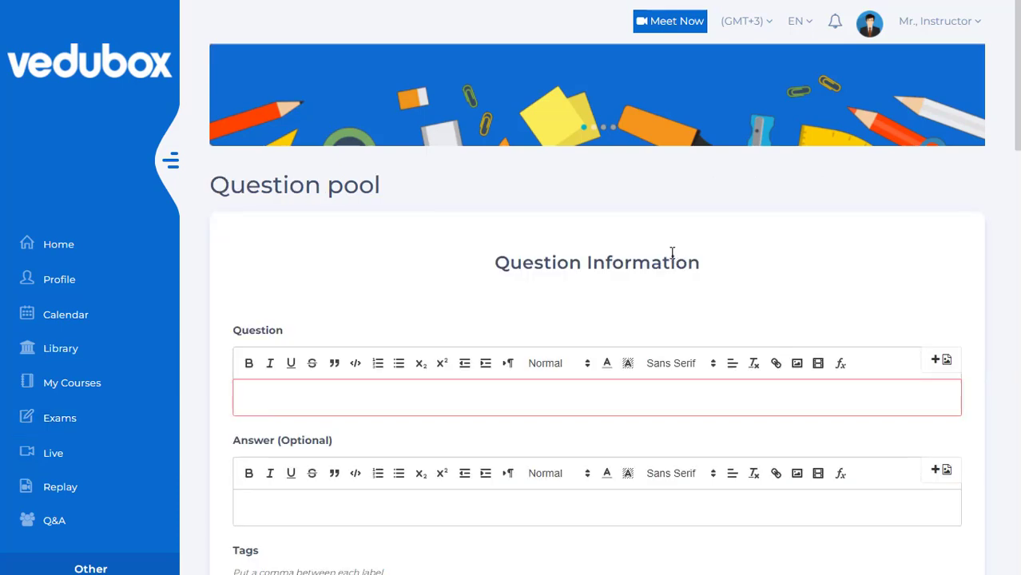
pyautogui.scroll(-3, 668, 253)
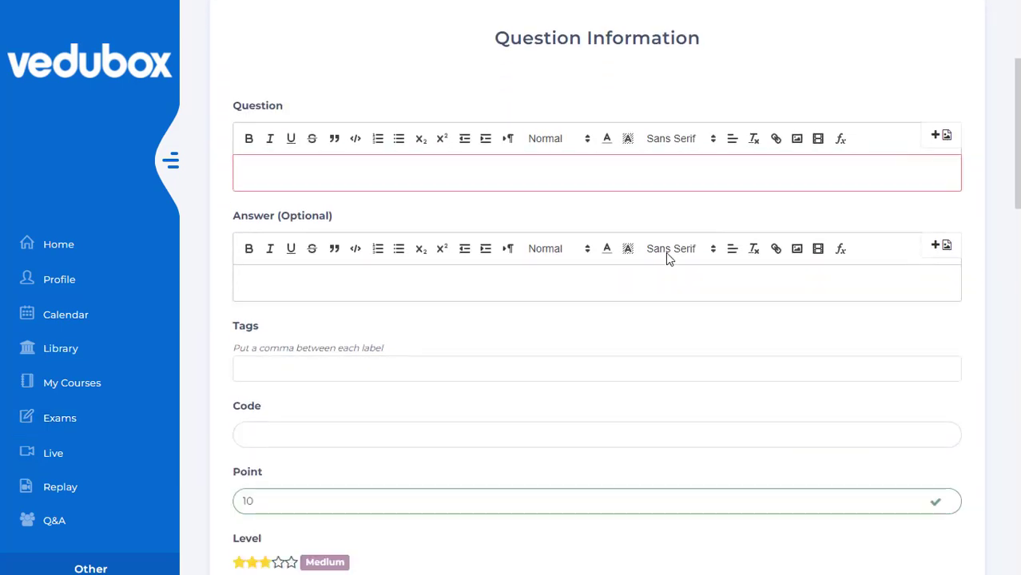
pyautogui.scroll(1, 639, 253)
pyautogui.click(626, 250)
pyautogui.write('print hello world using python')
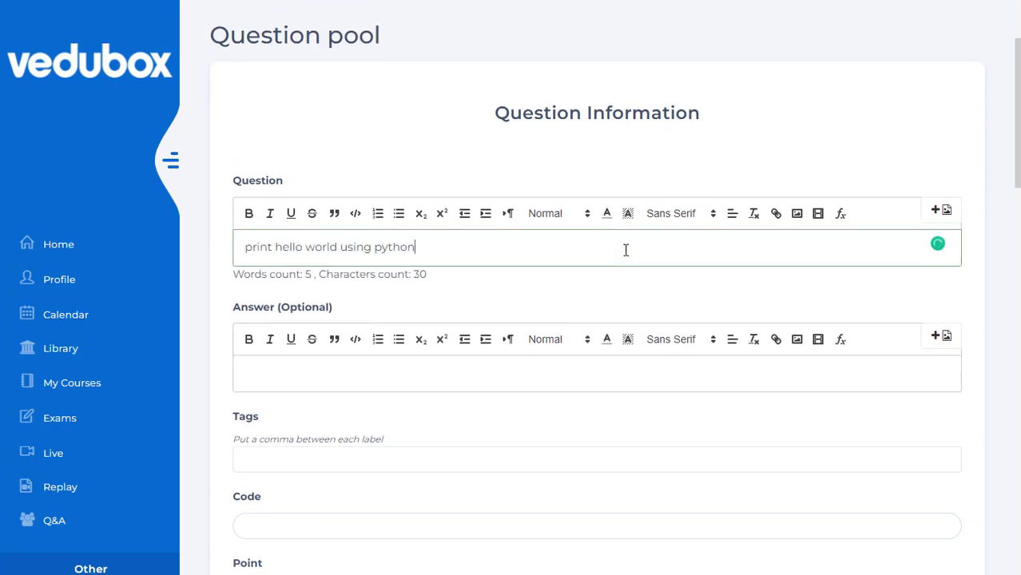
# - Enter print("hello world") as the question's optional answer
pyautogui.scroll(-1, 625, 250)
pyautogui.click(551, 296)
pyautogui.write('print("hello world"')
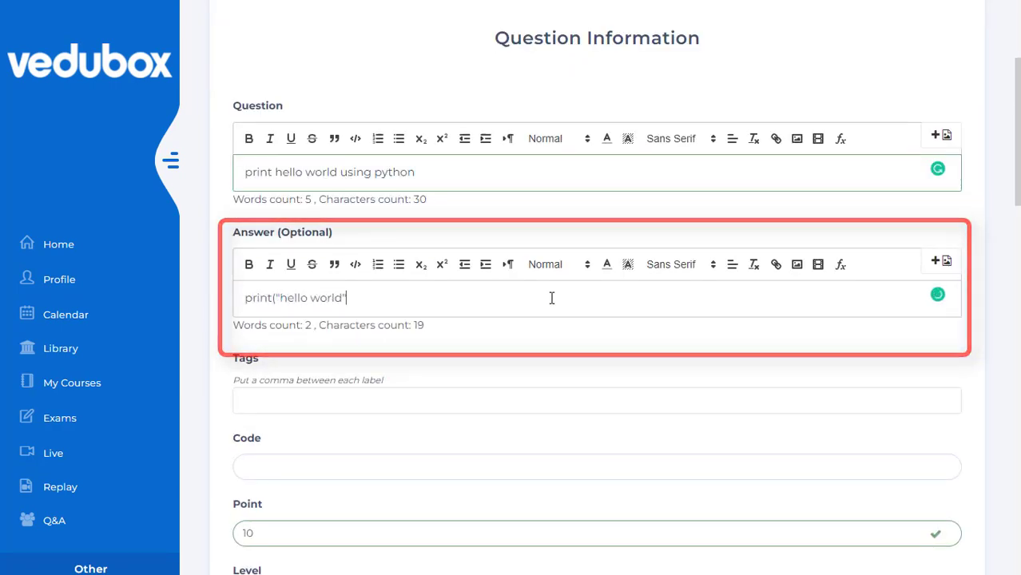
pyautogui.write(')')
# - Set the question's point value to 5 and its type to Open-Ended
pyautogui.scroll(-4, 551, 298)
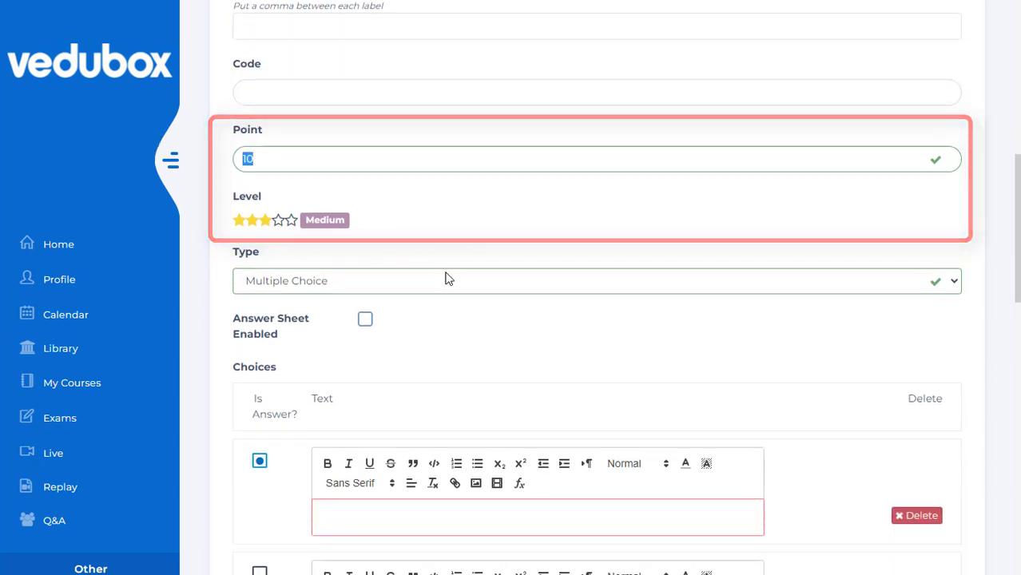
pyautogui.write('5')
pyautogui.click(470, 290)
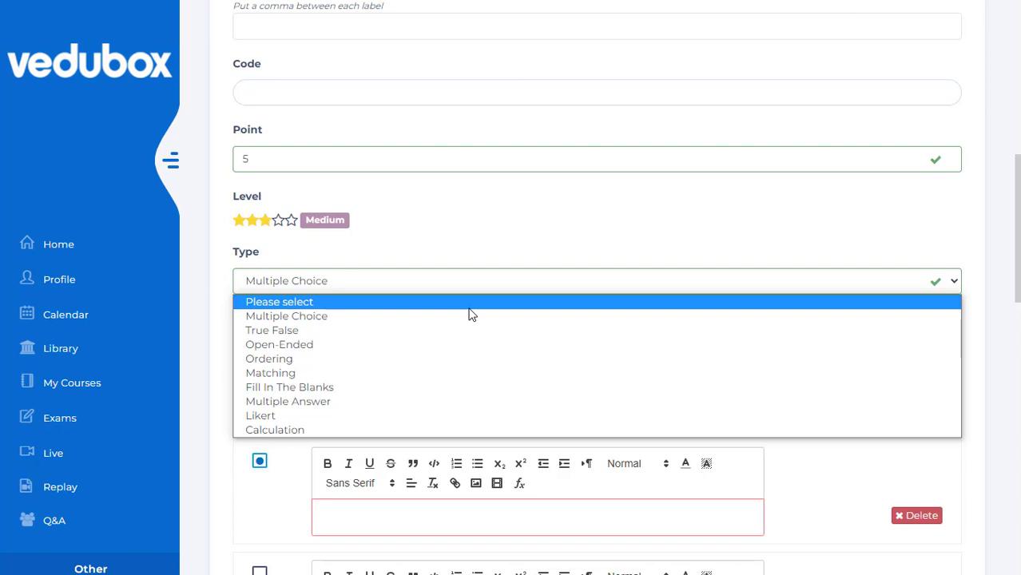
pyautogui.click(467, 351)
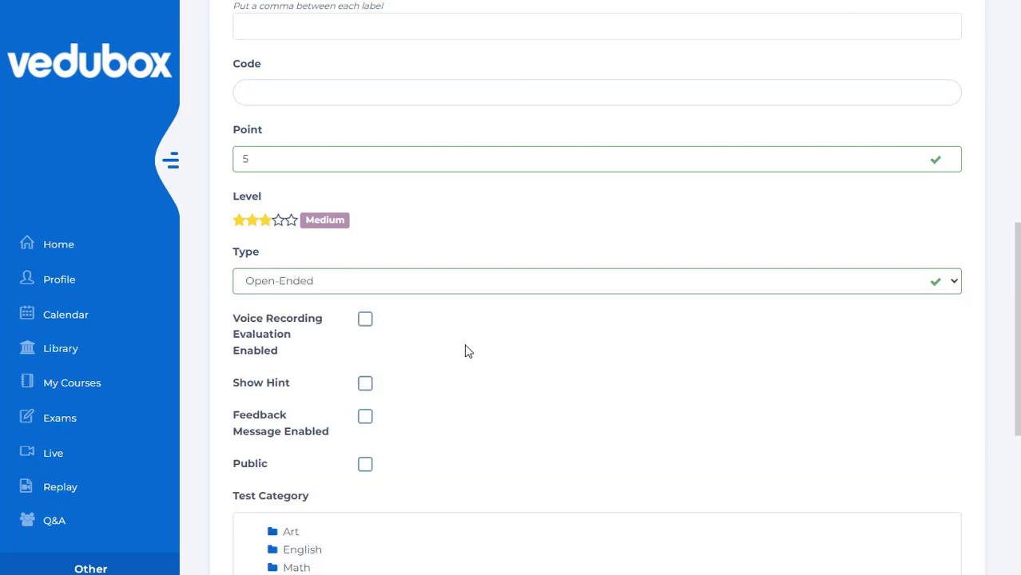
# - Assign the question to the python subcategory under programming and save it
pyautogui.scroll(-2, 467, 351)
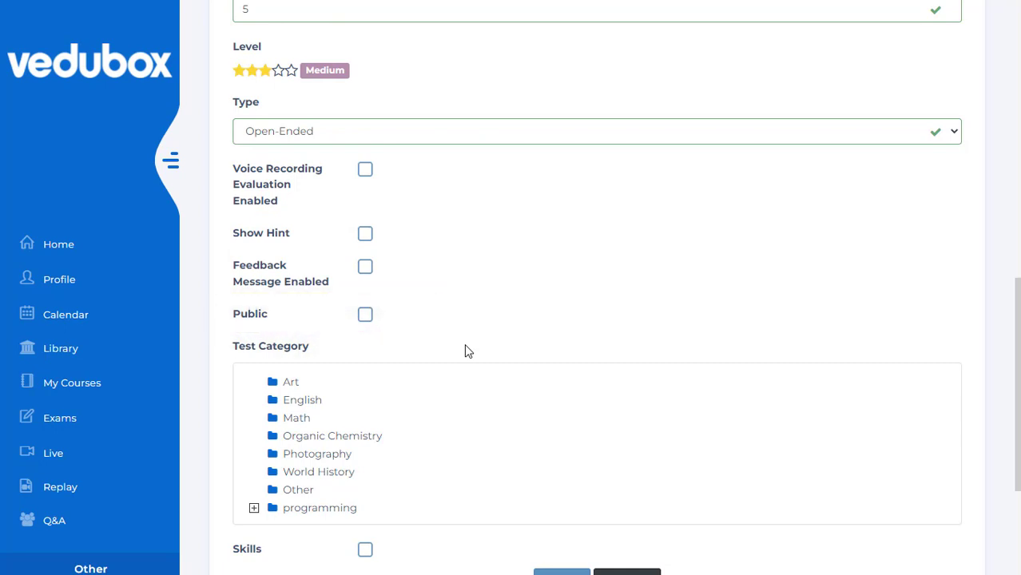
pyautogui.scroll(-3, 467, 351)
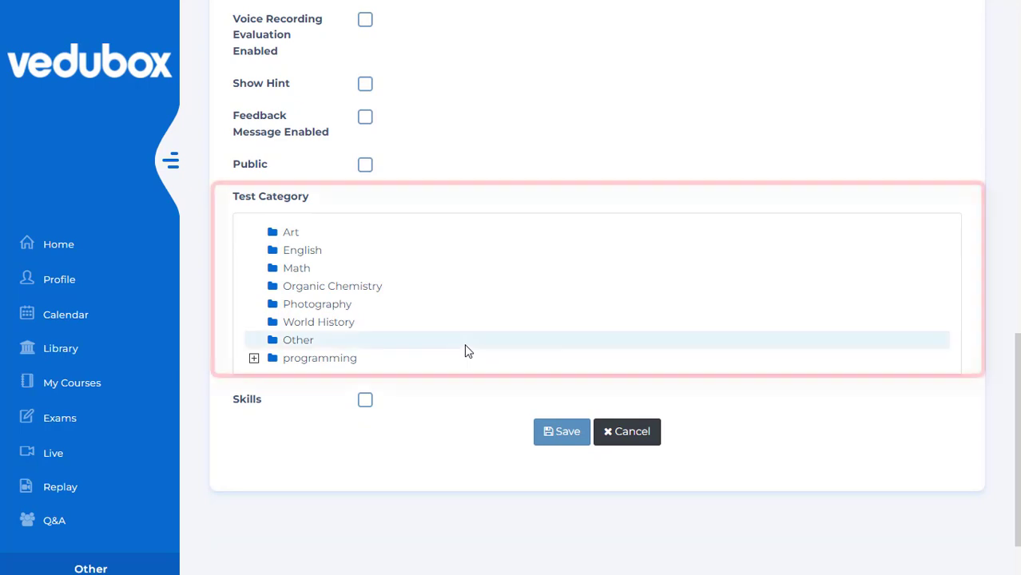
pyautogui.click(253, 358)
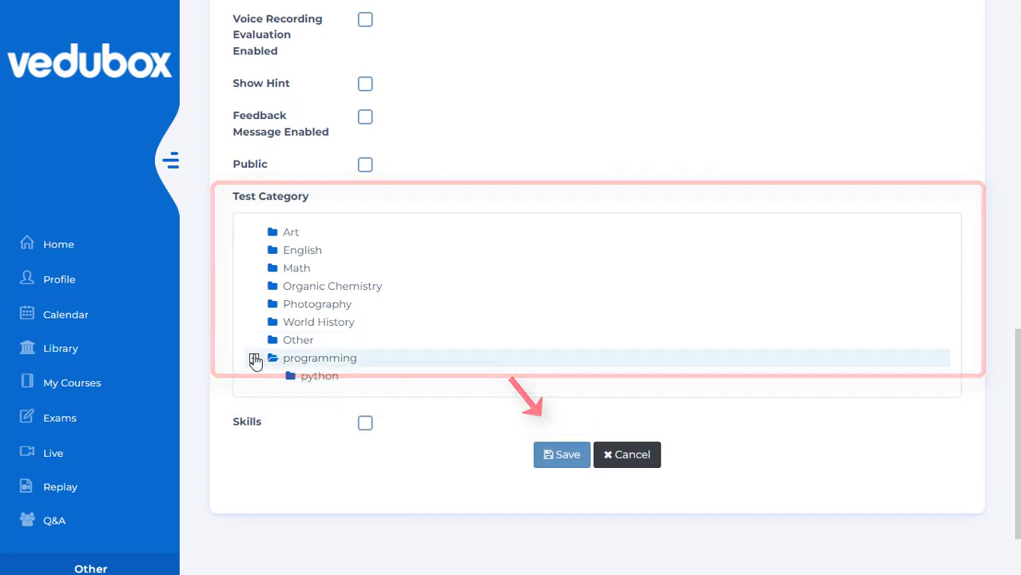
pyautogui.scroll(-2, 255, 360)
pyautogui.click(330, 304)
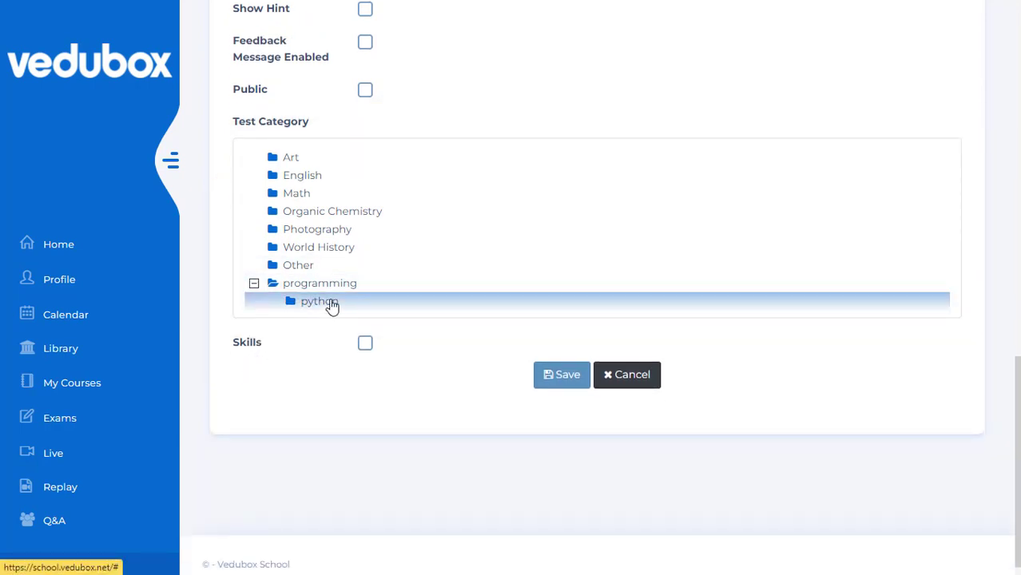
pyautogui.click(569, 380)
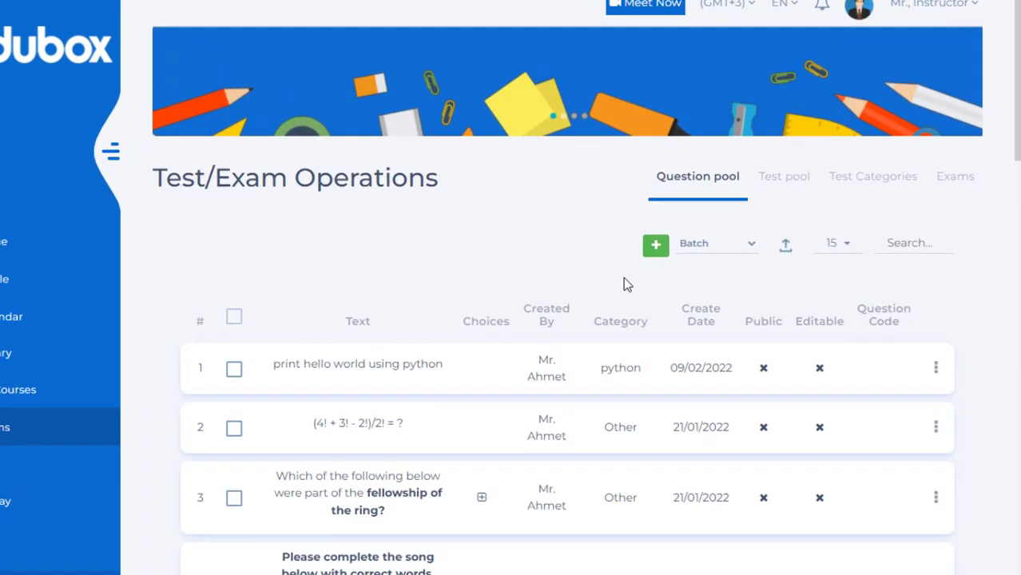
pyautogui.click(754, 246)
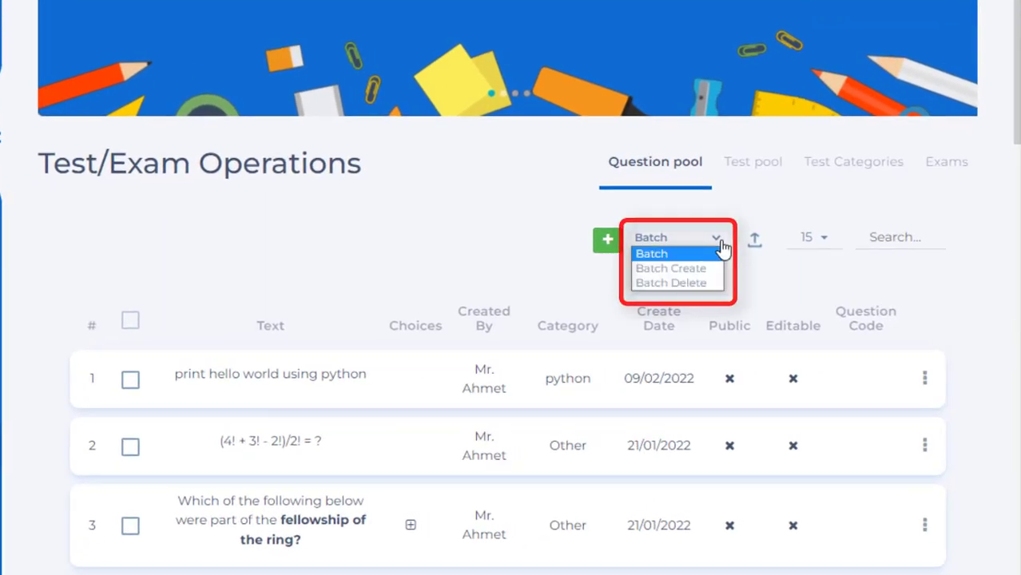
pyautogui.click(721, 242)
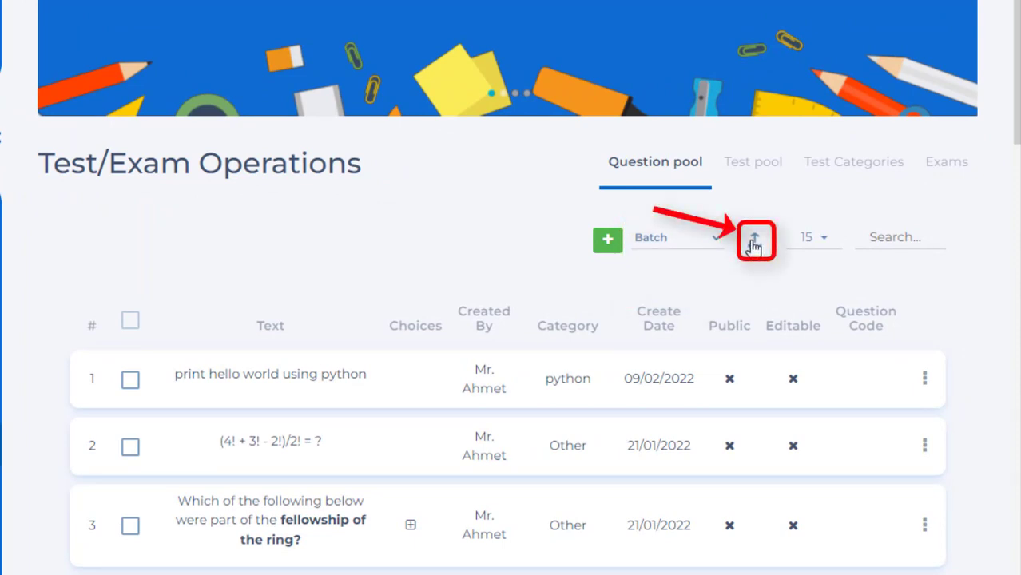
pyautogui.click(925, 380)
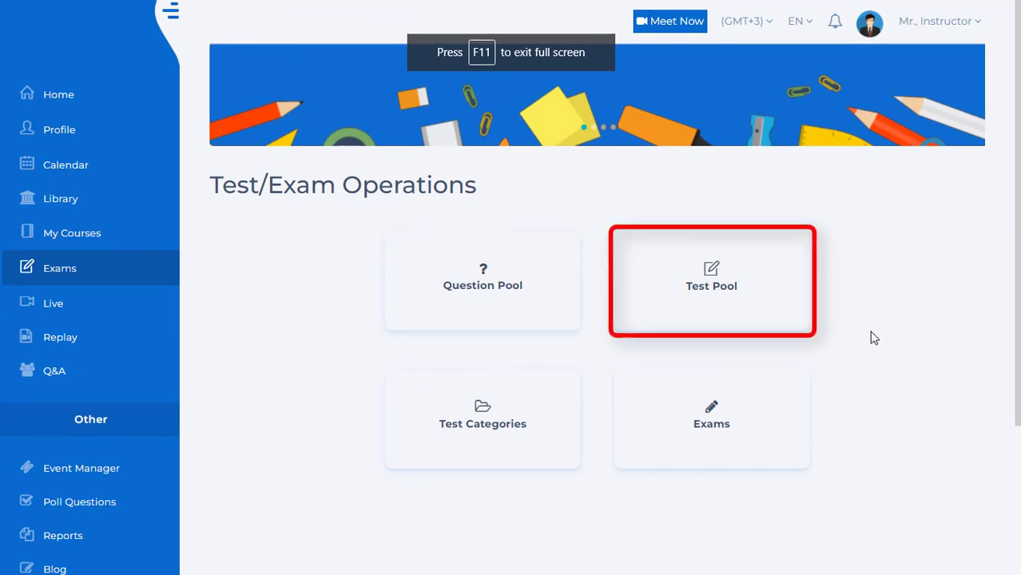
# - Start a new test in the test pool with "math" as both its name and description
pyautogui.click(720, 289)
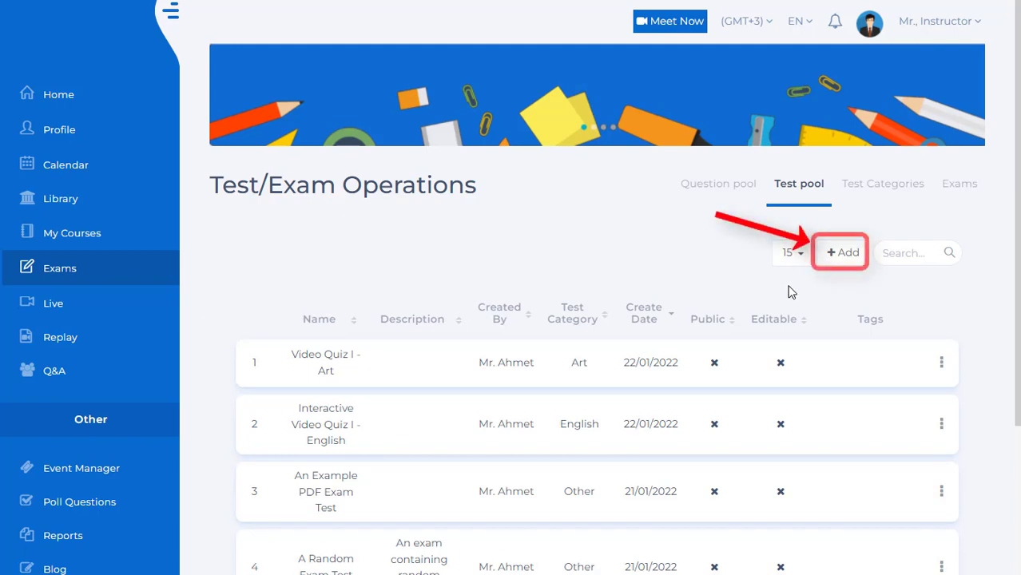
pyautogui.click(845, 261)
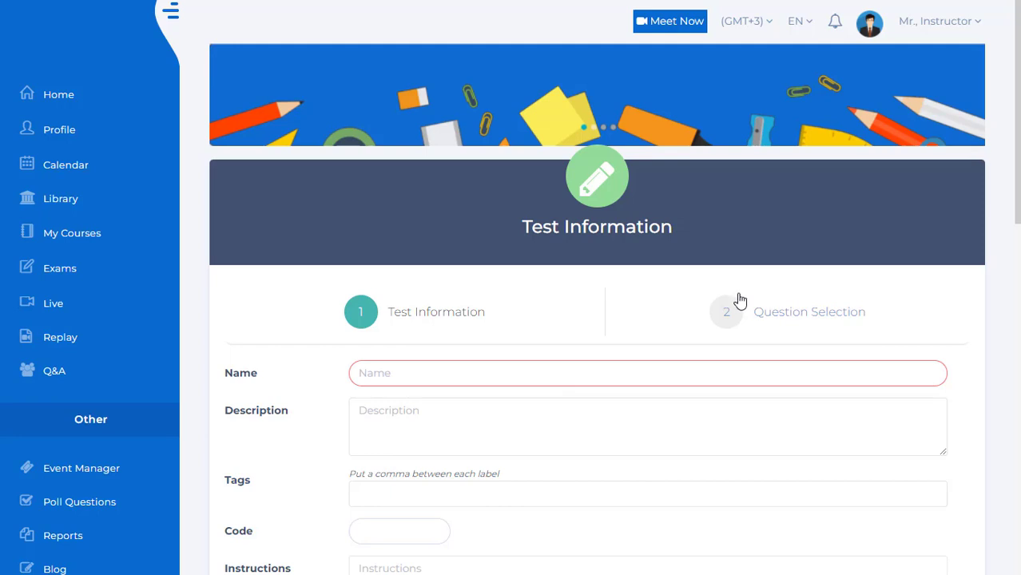
pyautogui.scroll(-1, 740, 300)
pyautogui.click(577, 294)
pyautogui.write('math')
pyautogui.scroll(-2, 577, 293)
pyautogui.press('Tab')
pyautogui.write('ma')
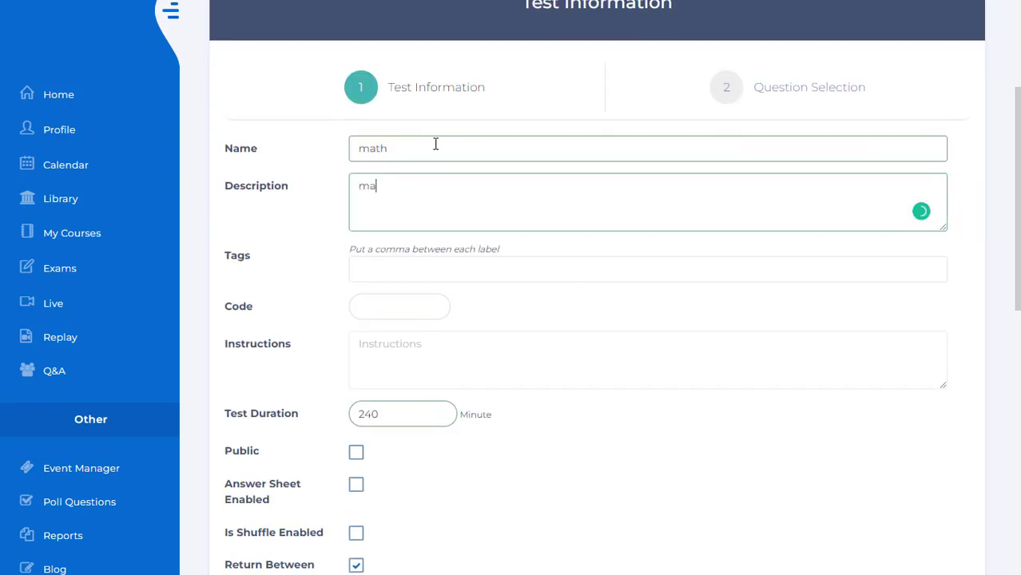
# - Enable the answer sheet and document options for the test and attach the math.pdf file
pyautogui.scroll(-2, 447, 180)
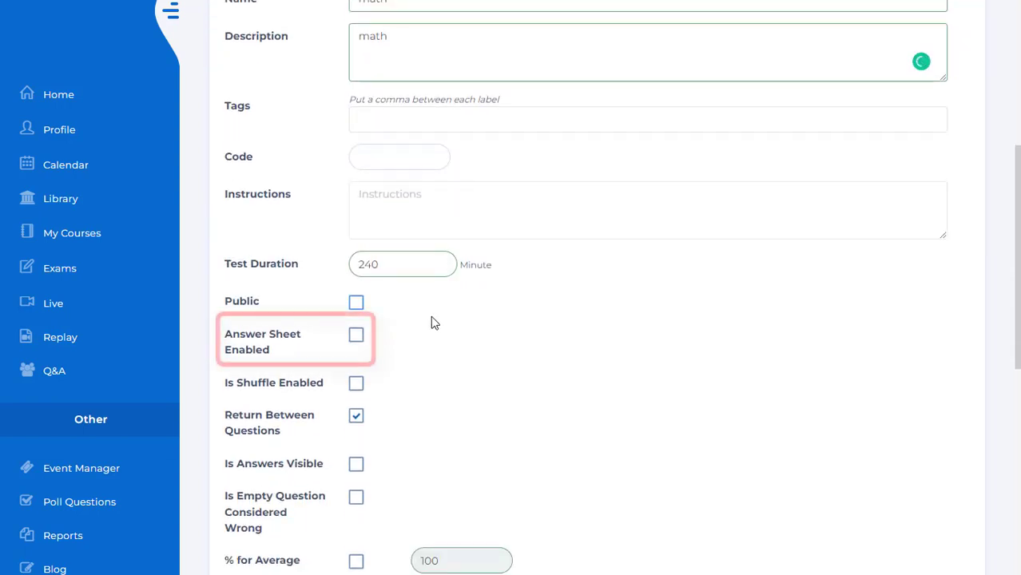
pyautogui.click(357, 337)
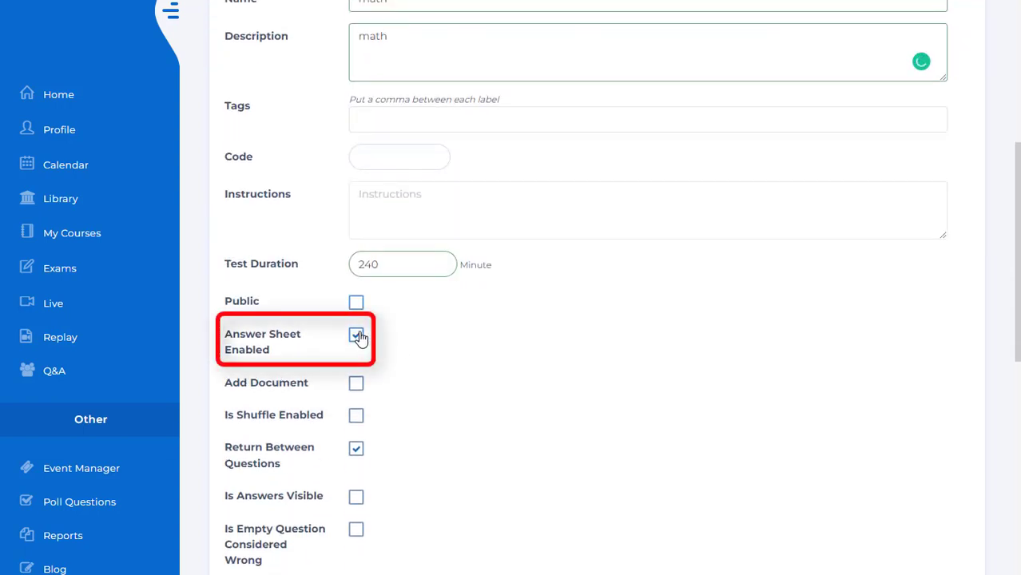
pyautogui.click(355, 386)
pyautogui.scroll(-3, 355, 392)
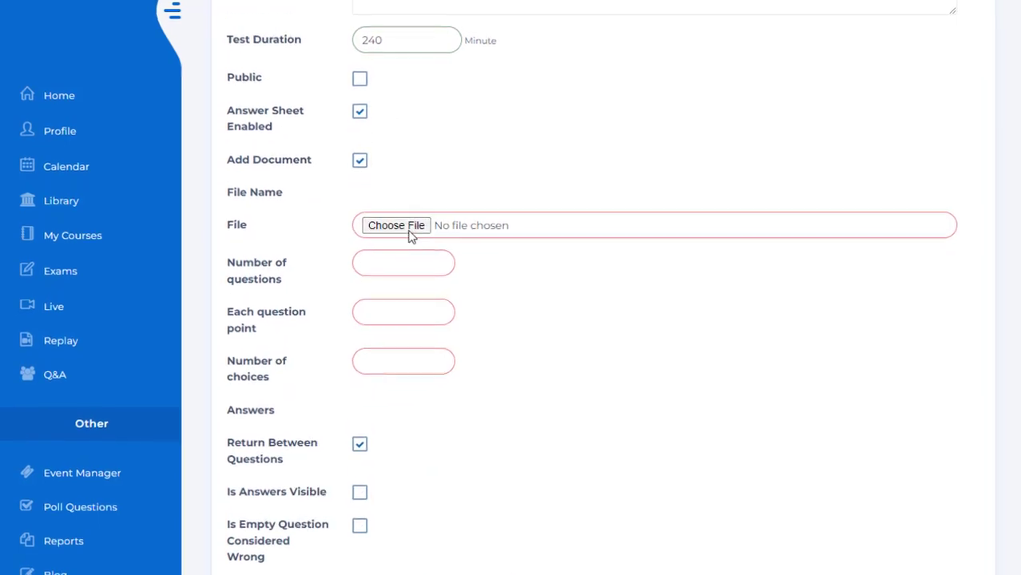
pyautogui.click(410, 235)
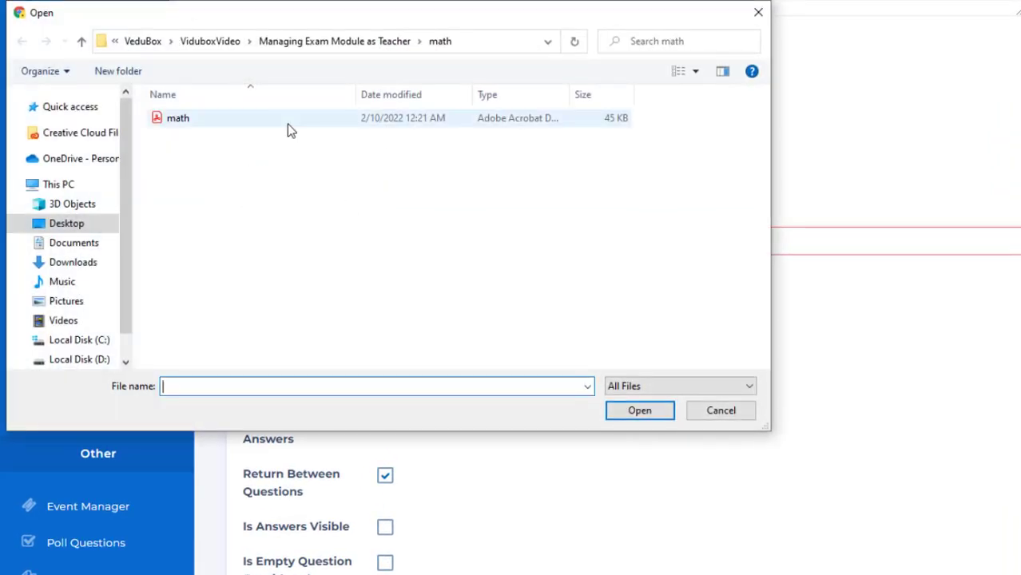
pyautogui.doubleClick(287, 124)
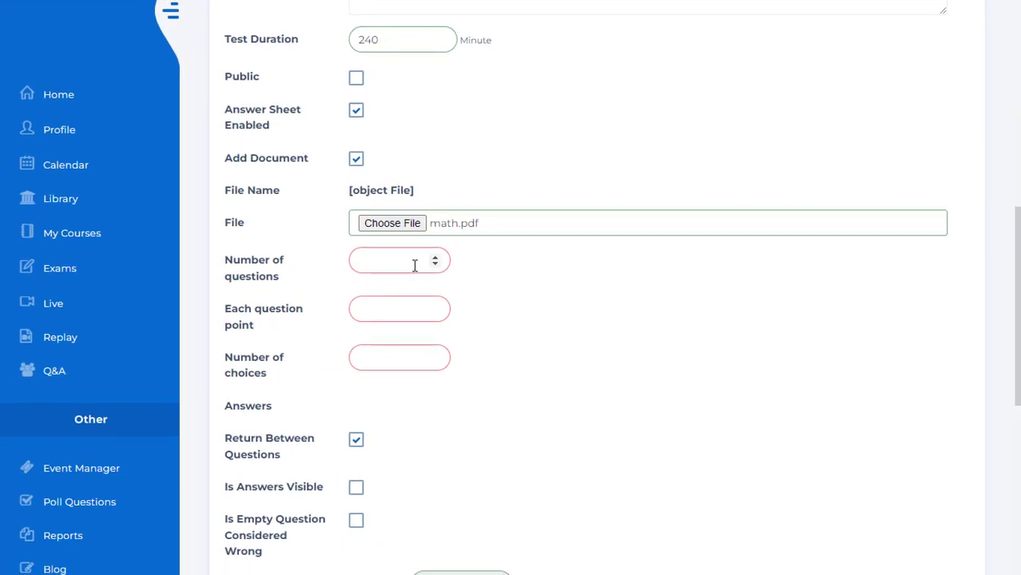
# - Set the math test to 5 questions, 20 points per question and 4 choices
pyautogui.click(415, 265)
pyautogui.write('5')
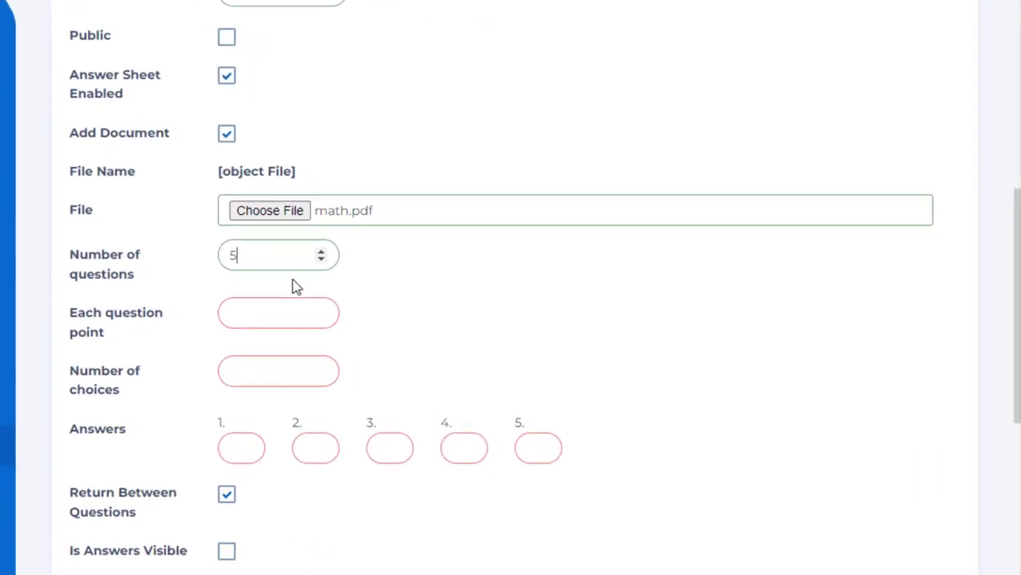
pyautogui.click(278, 310)
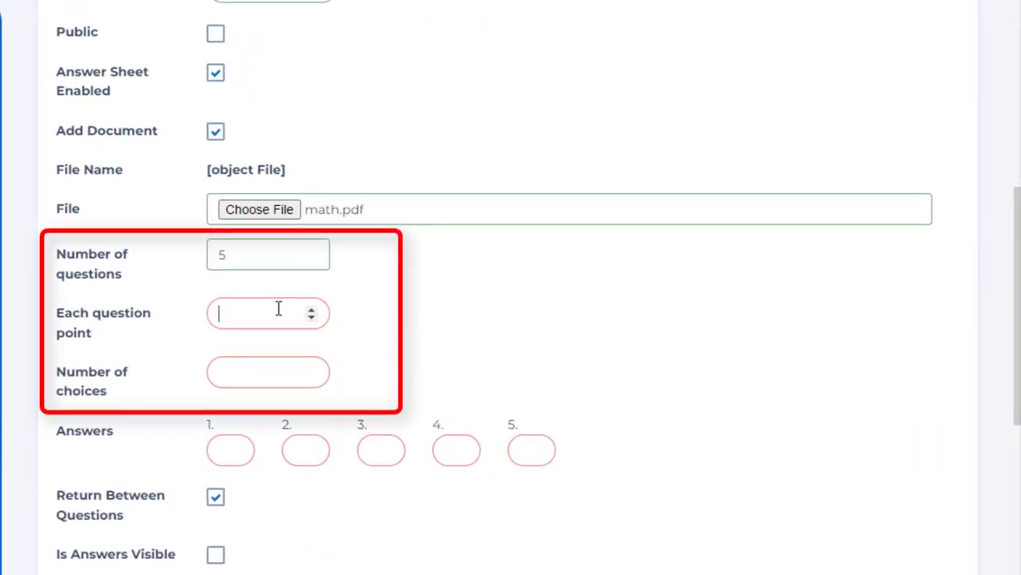
pyautogui.click(269, 367)
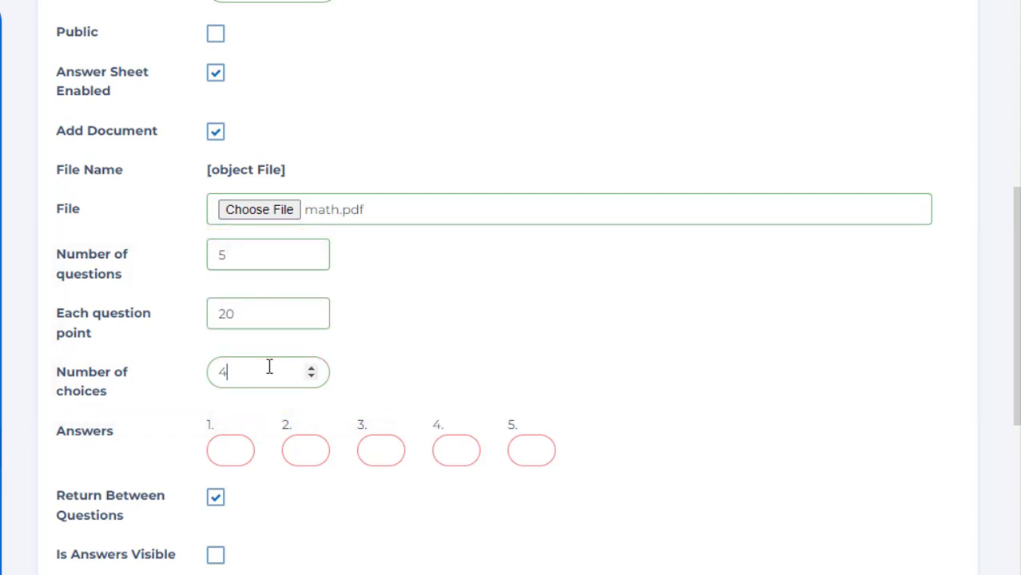
# - Fill in the answer key for questions 1 to 5 as A, B, C, D, A
pyautogui.click(231, 450)
pyautogui.write('A')
pyautogui.click(311, 448)
pyautogui.write('B')
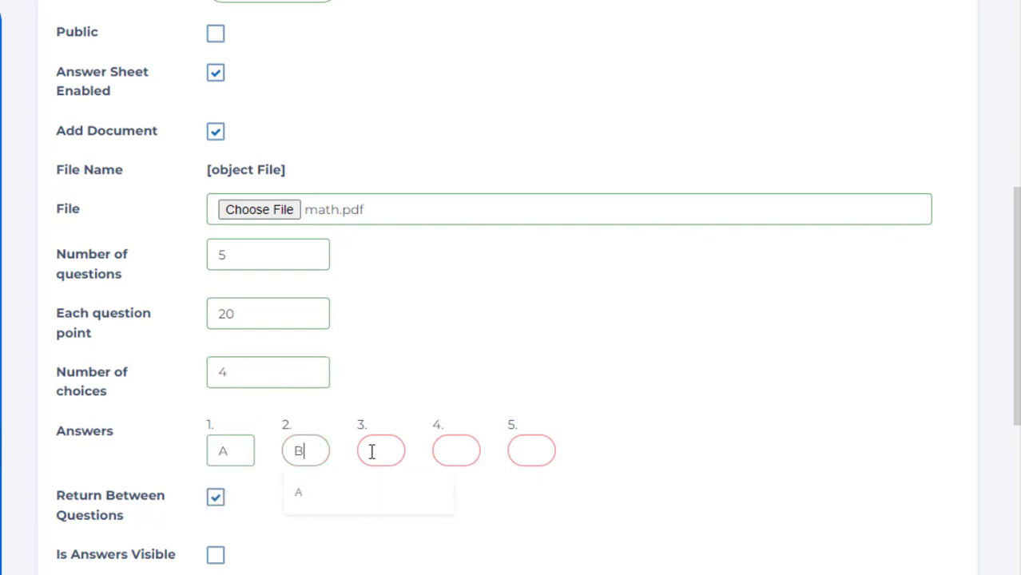
pyautogui.write('C')
pyautogui.click(453, 449)
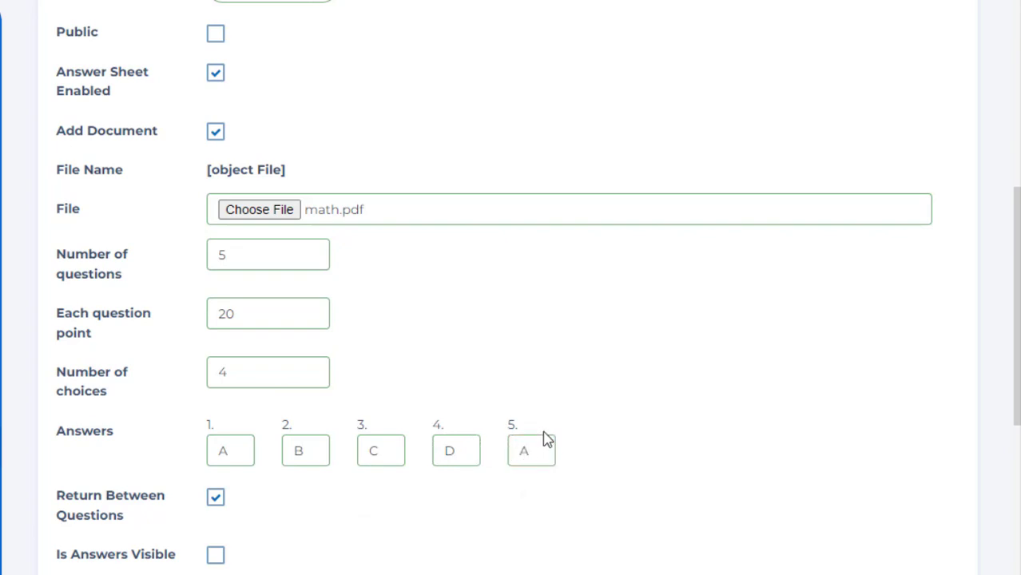
# - Assign the test to the Math category and save it
pyautogui.scroll(-3, 655, 399)
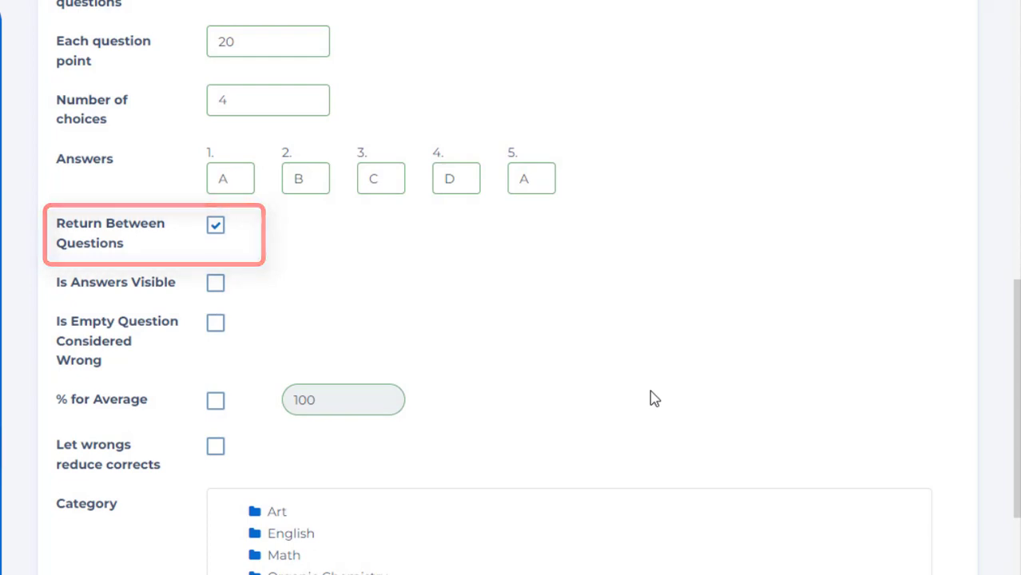
pyautogui.scroll(-1, 653, 398)
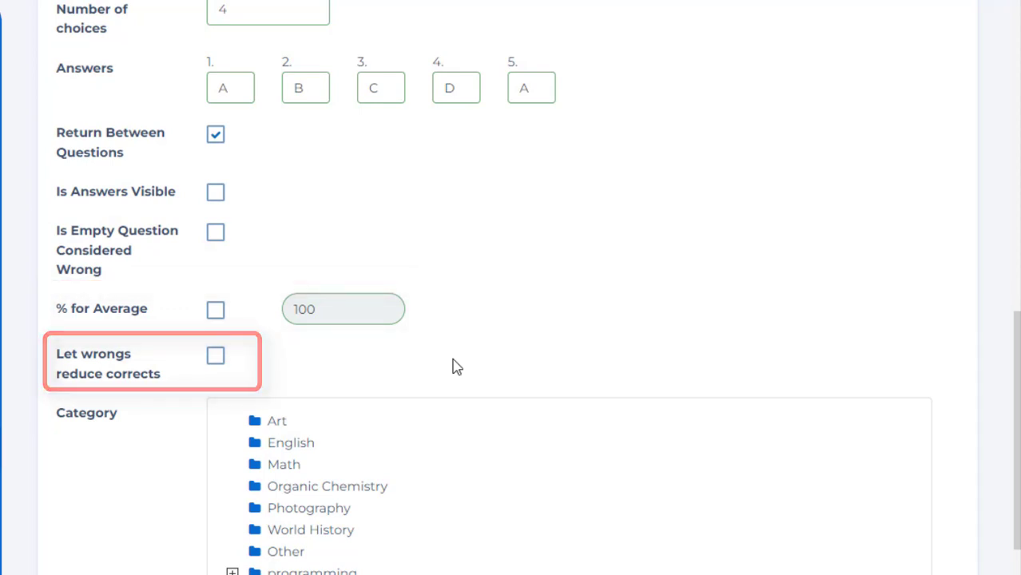
pyautogui.scroll(-3, 453, 367)
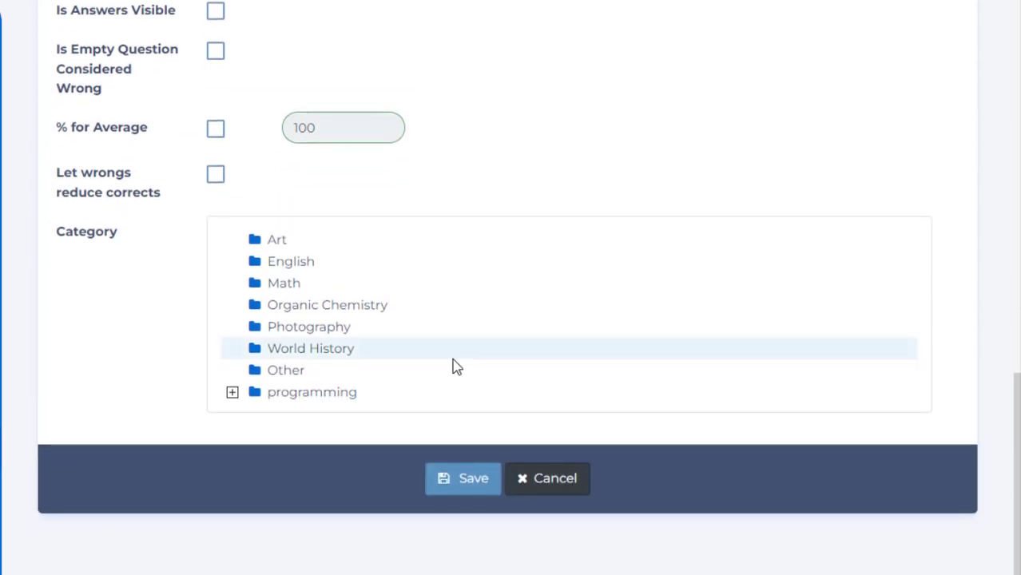
pyautogui.click(276, 289)
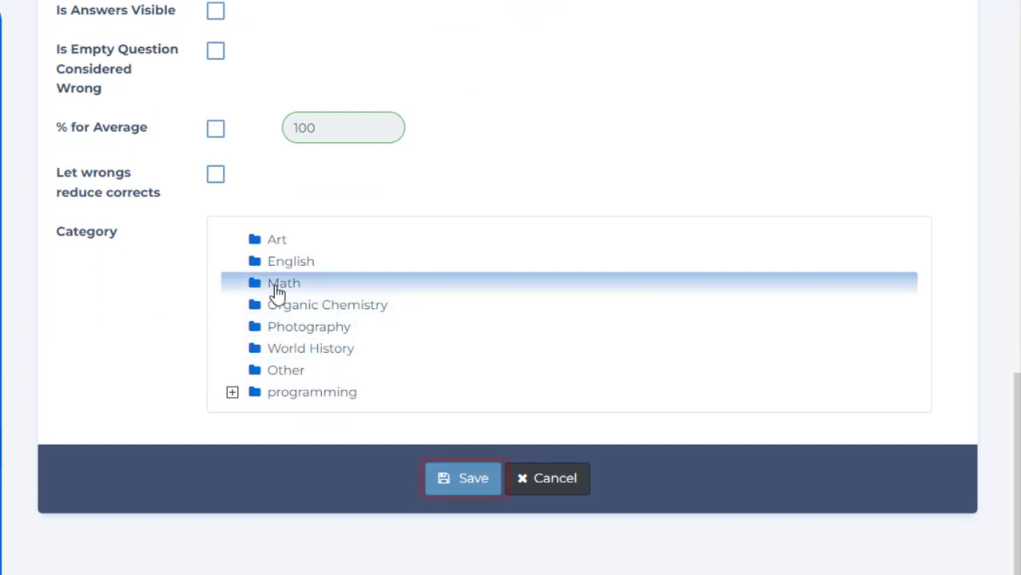
pyautogui.click(460, 482)
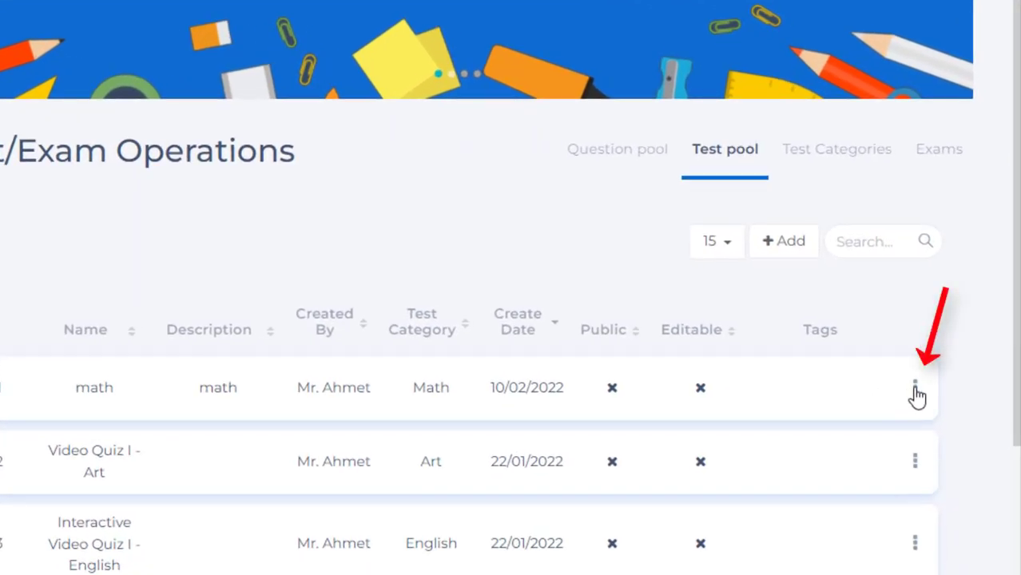
# - View the saved math test from the test pool list
pyautogui.click(916, 390)
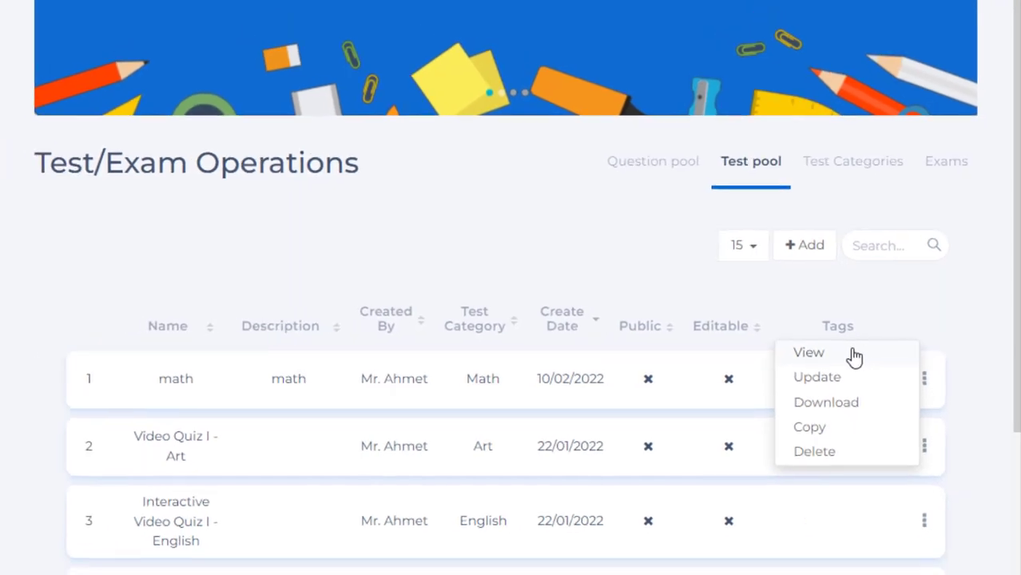
pyautogui.click(855, 358)
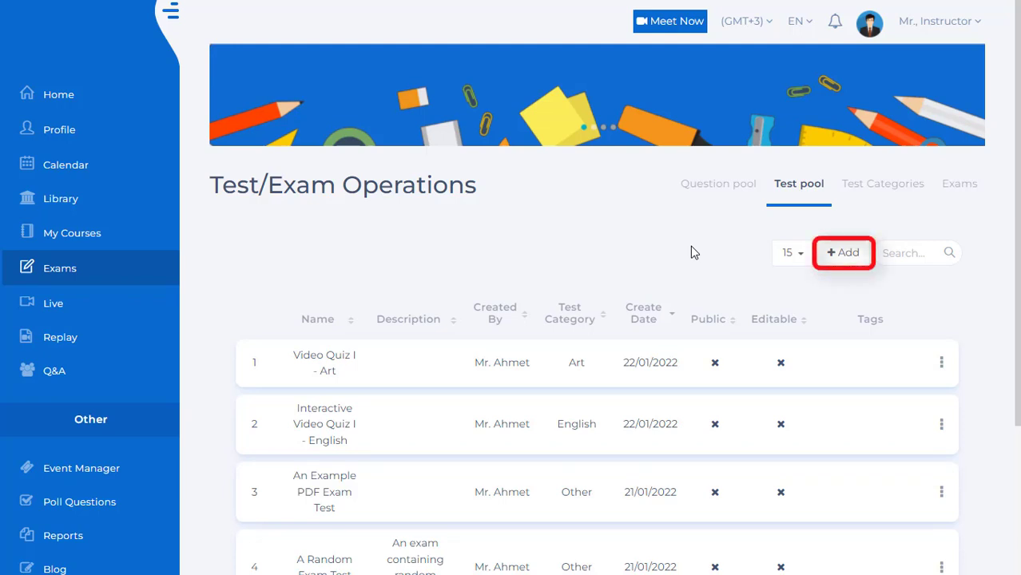
# - Start a new test in the test pool named "art-test" with the description "test"
pyautogui.click(847, 254)
pyautogui.click(440, 372)
pyautogui.write('art-test')
pyautogui.click(455, 415)
pyautogui.write('test')
# - Set the test duration to 120 minutes and enable question shuffling
pyautogui.scroll(-6, 467, 356)
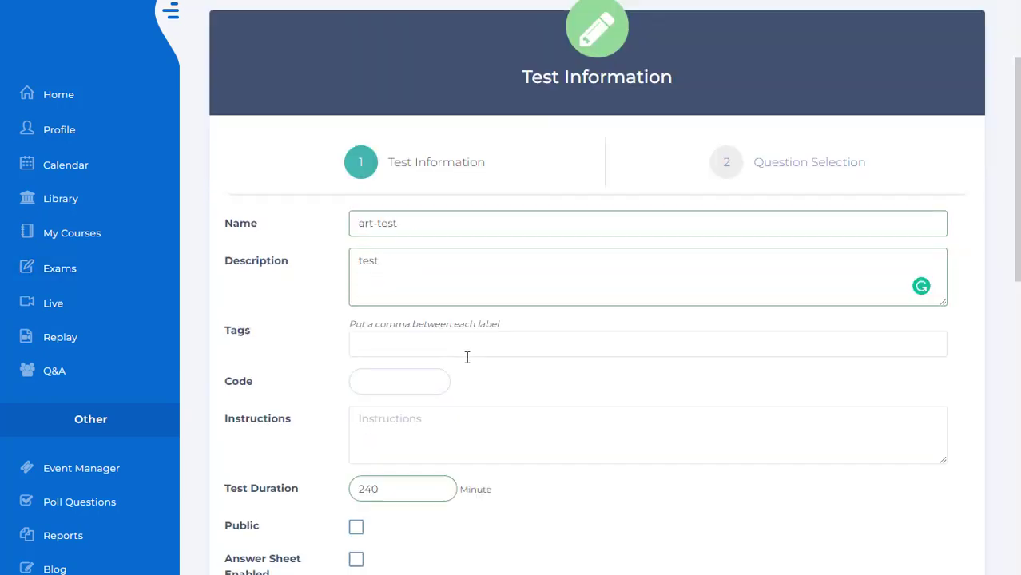
pyautogui.moveTo(391, 190); pyautogui.dragTo(281, 198)
pyautogui.write('120')
pyautogui.scroll(-1, 591, 289)
pyautogui.click(356, 234)
# - Assign the test to the Art category and proceed to question selection
pyautogui.scroll(-3, 526, 319)
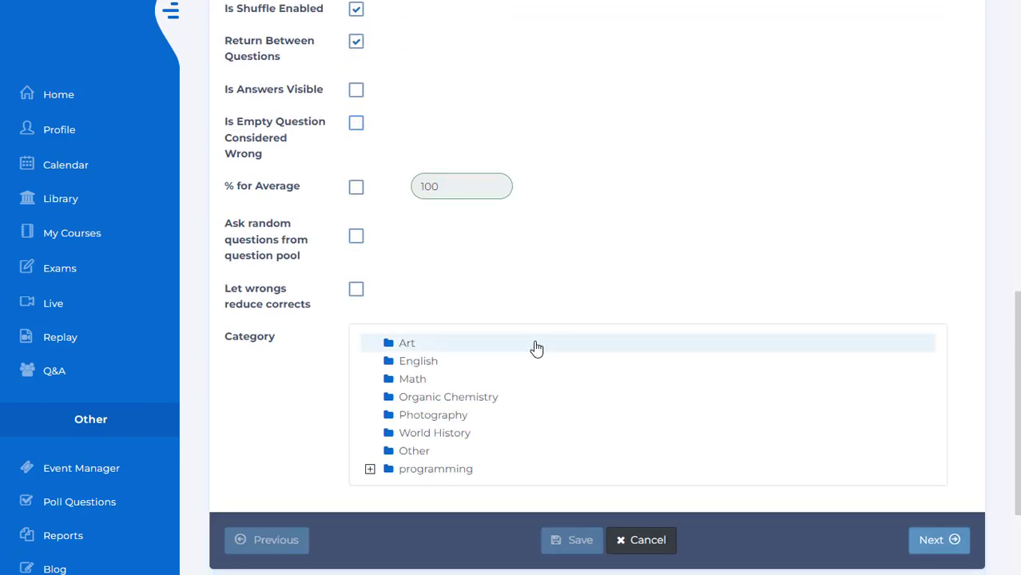
pyautogui.click(399, 345)
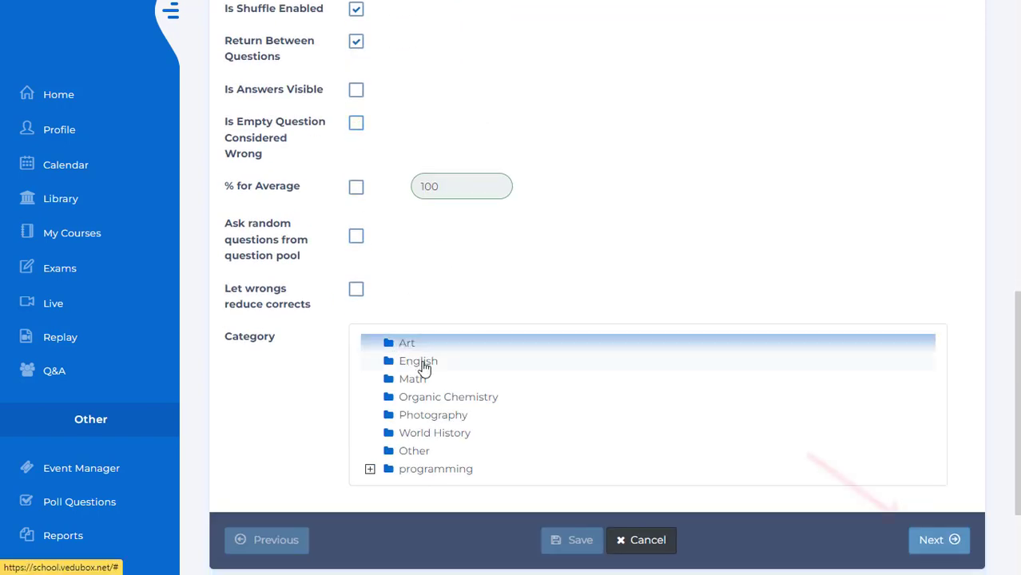
pyautogui.click(933, 541)
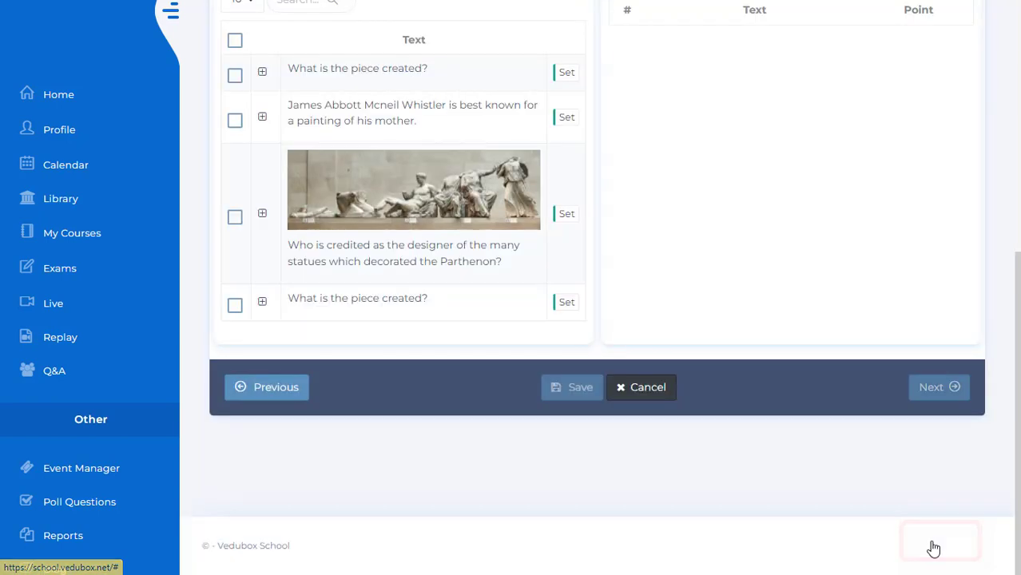
pyautogui.scroll(3, 931, 542)
pyautogui.scroll(2, 928, 536)
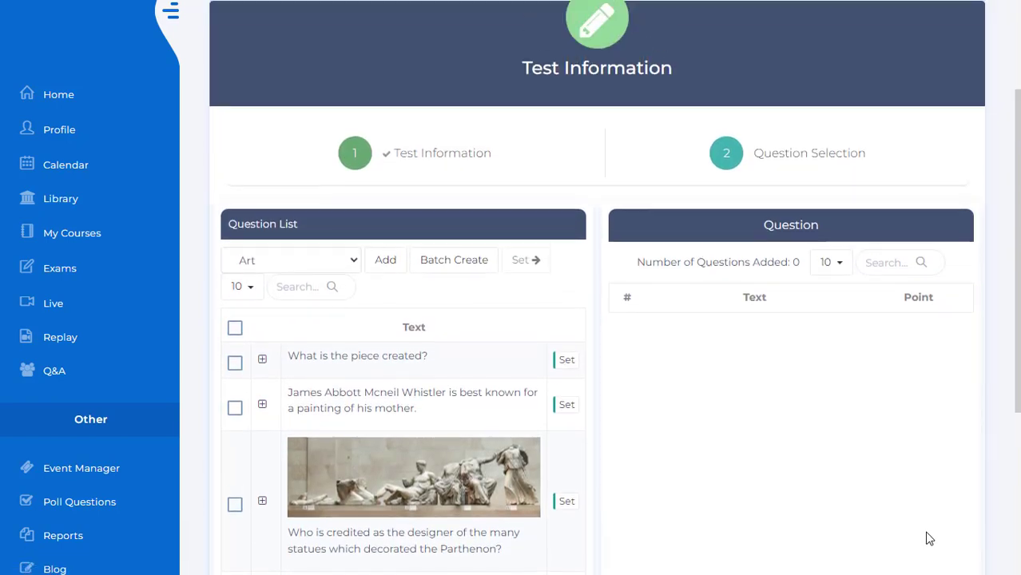
# - Look at the form for adding a new question to the Art list and close it without adding anything
pyautogui.scroll(-1, 926, 534)
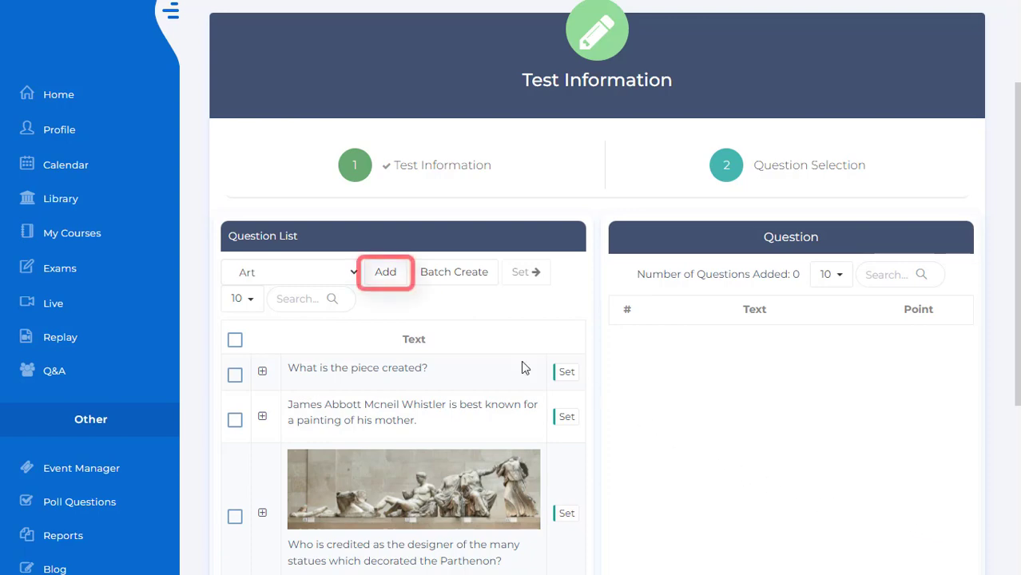
pyautogui.click(385, 276)
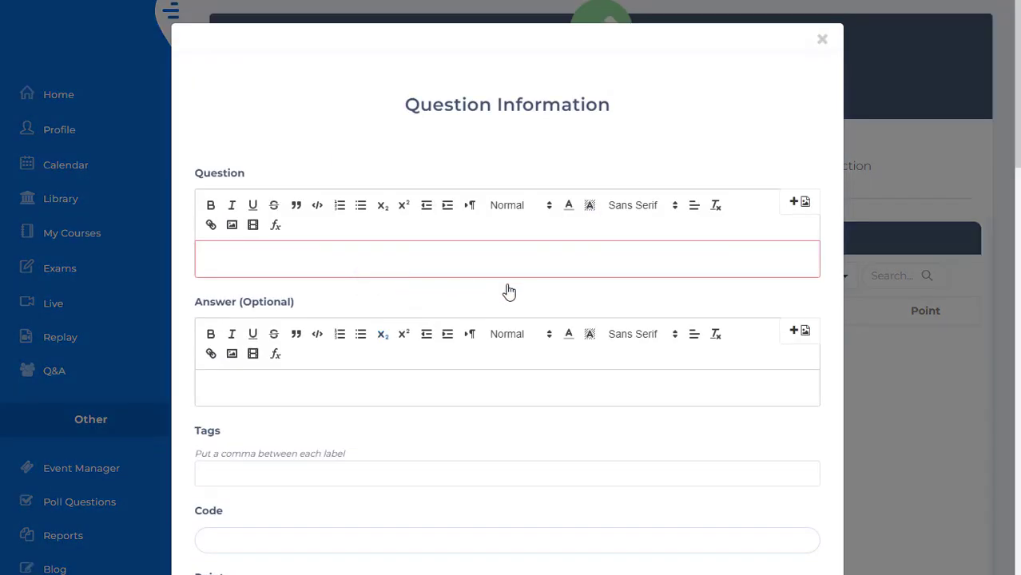
pyautogui.click(822, 39)
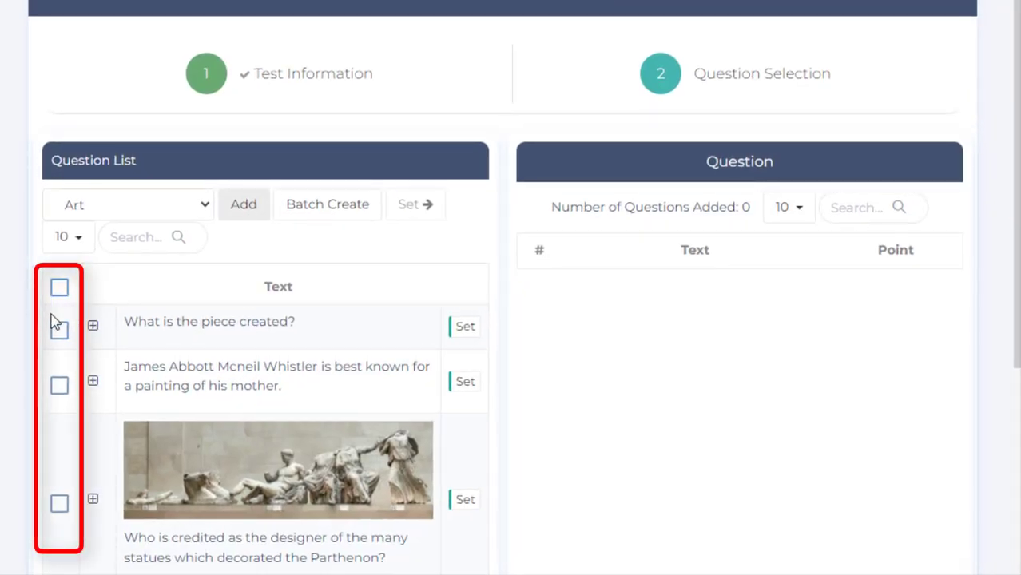
# - Add the first "What is the piece created?" question, the Whistler painting question and the Parthenon statues question to the test
pyautogui.click(59, 330)
pyautogui.click(58, 386)
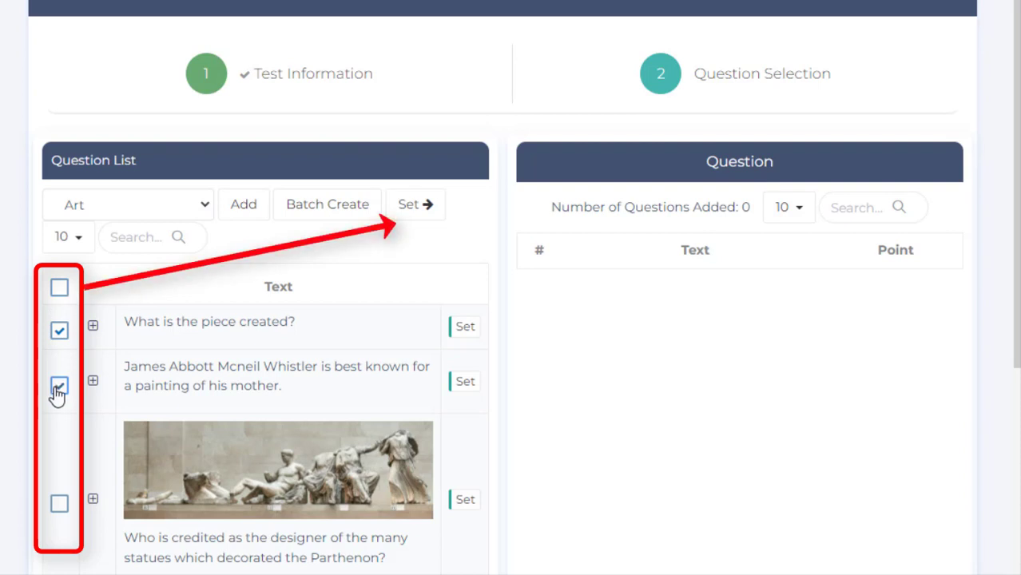
pyautogui.click(415, 212)
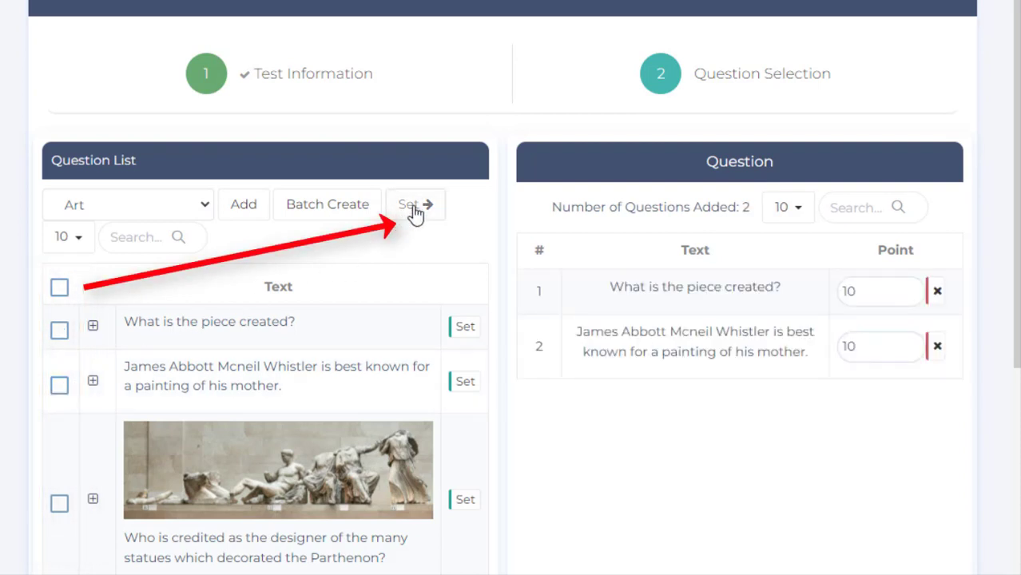
pyautogui.click(463, 503)
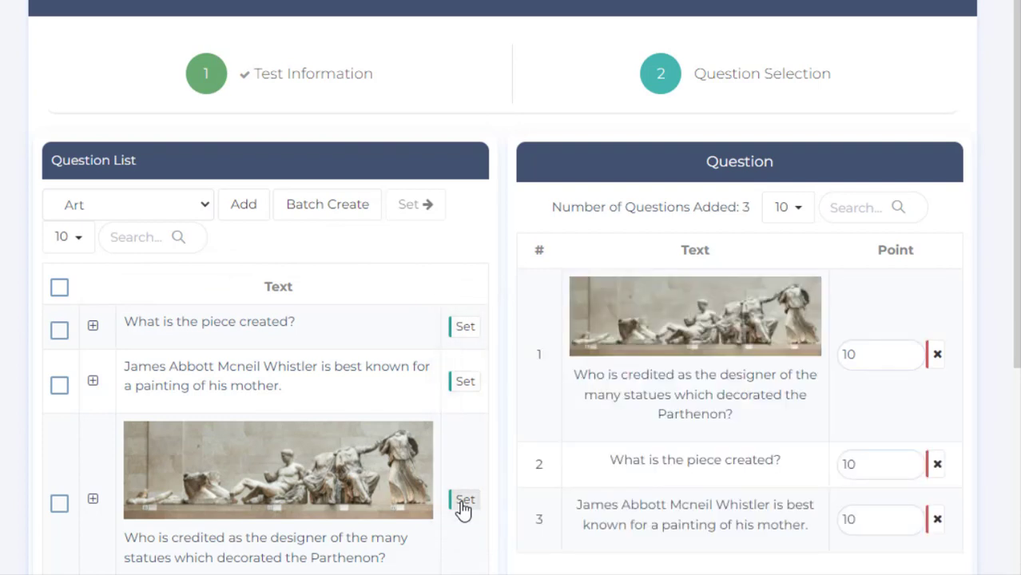
# - Remove "What is the piece created?" from the test's selected questions and save the test
pyautogui.click(936, 465)
pyautogui.scroll(-4, 932, 479)
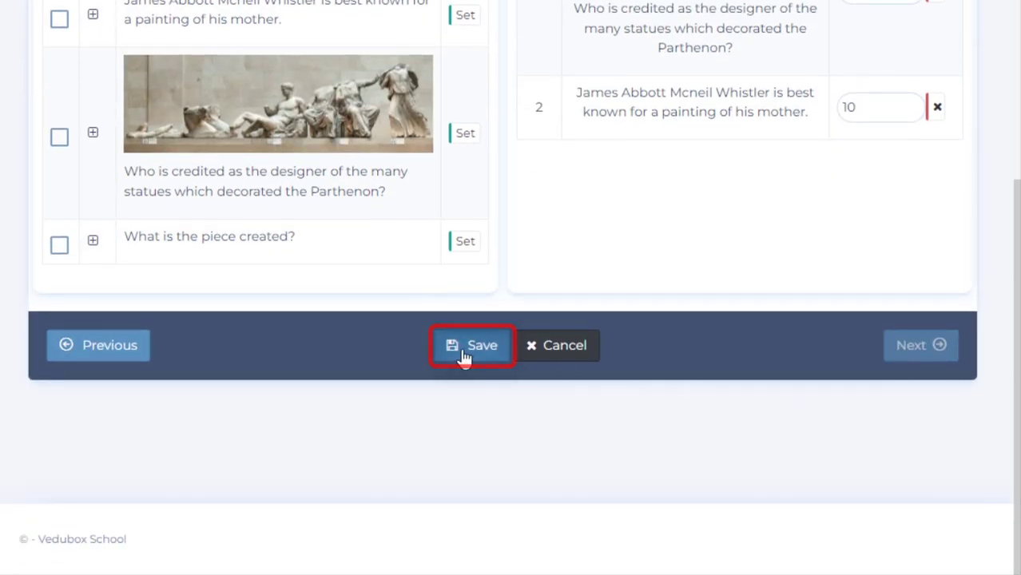
pyautogui.click(470, 346)
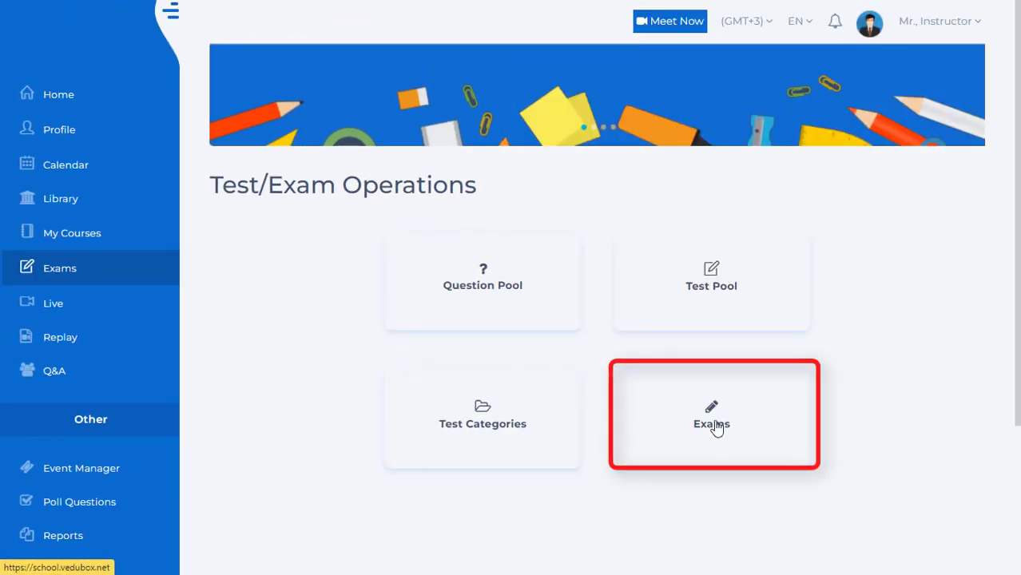
# - Start a new exam in the Exams section named "Art- Final Exam" with the description "Final exam"
pyautogui.click(717, 428)
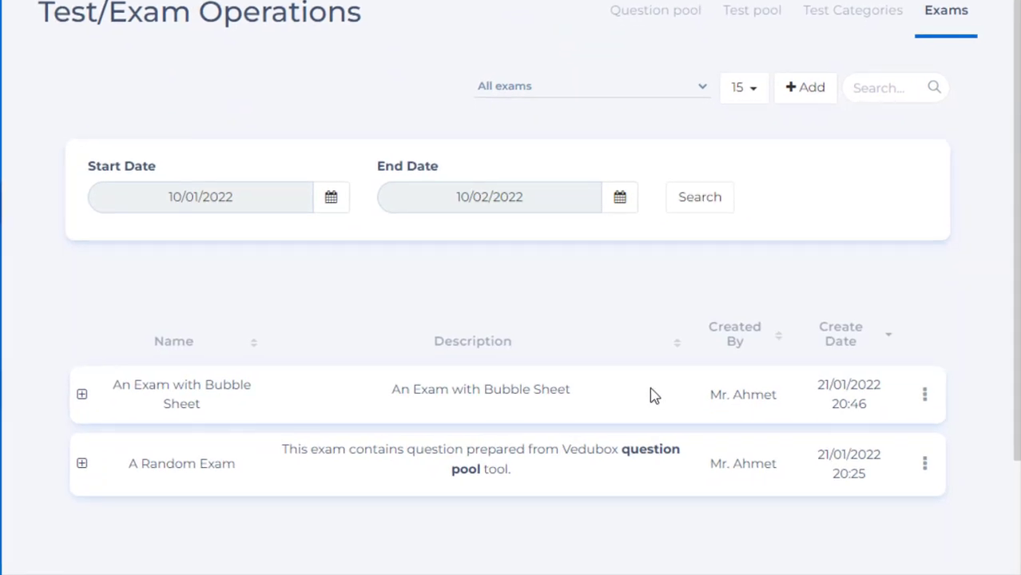
pyautogui.click(800, 90)
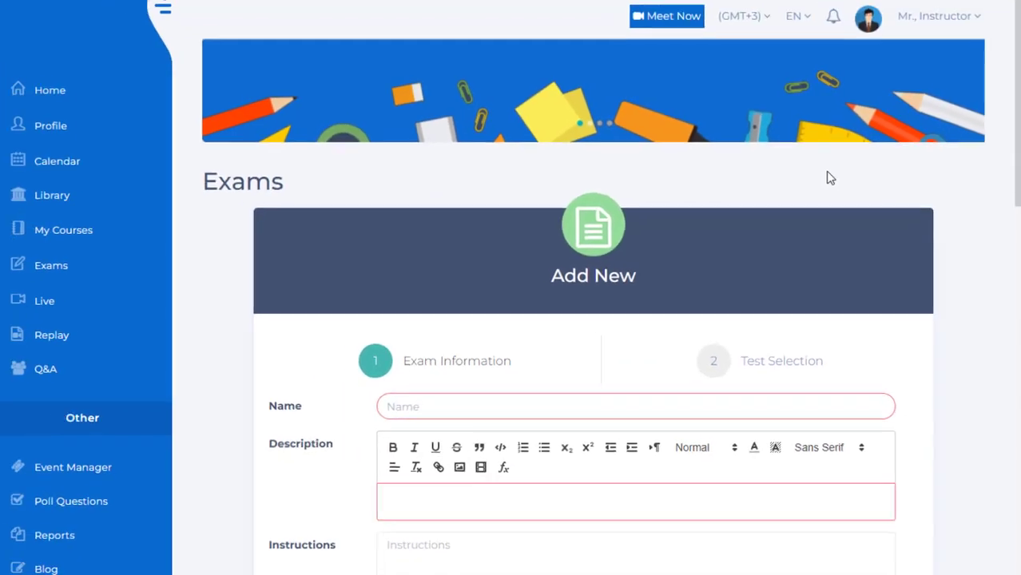
pyautogui.scroll(-1, 826, 184)
pyautogui.scroll(-1, 827, 189)
pyautogui.write('Art-')
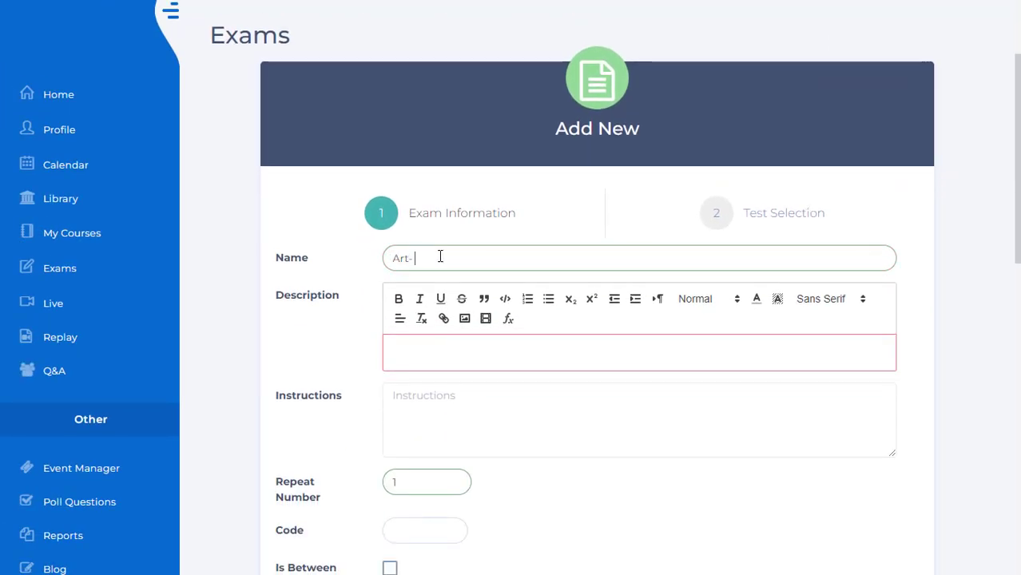
pyautogui.write(' Final Exam')
pyautogui.scroll(-1, 569, 314)
pyautogui.click(565, 274)
pyautogui.write('Final exam')
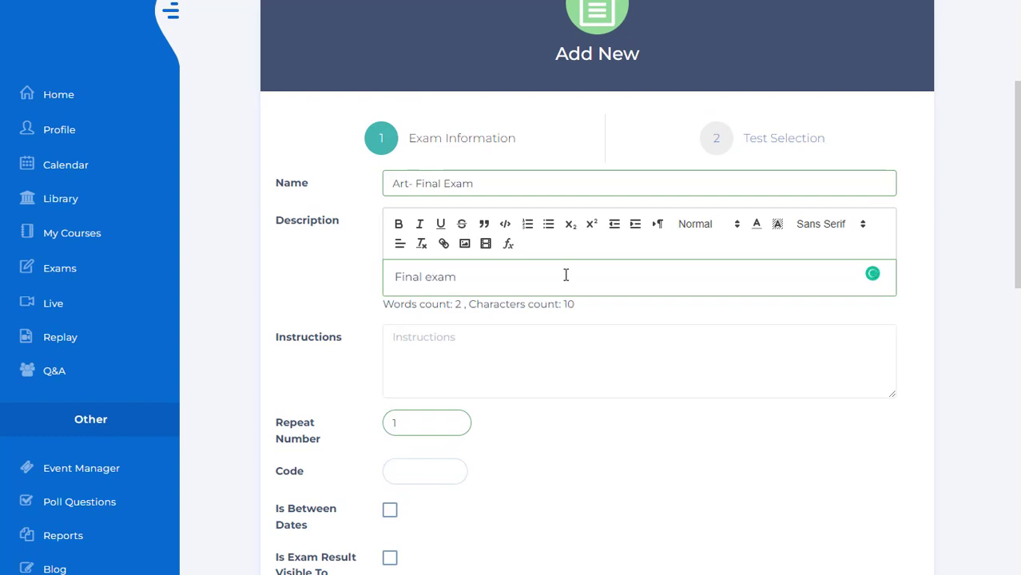
# - Set the exam's repeat number to 2 and its code to 12
pyautogui.scroll(-2, 554, 296)
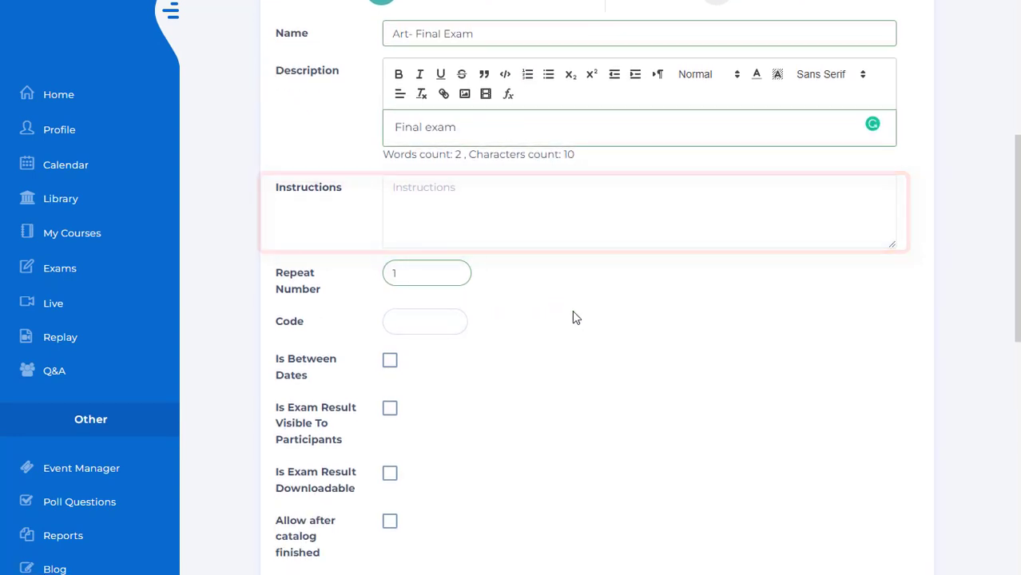
pyautogui.click(394, 275)
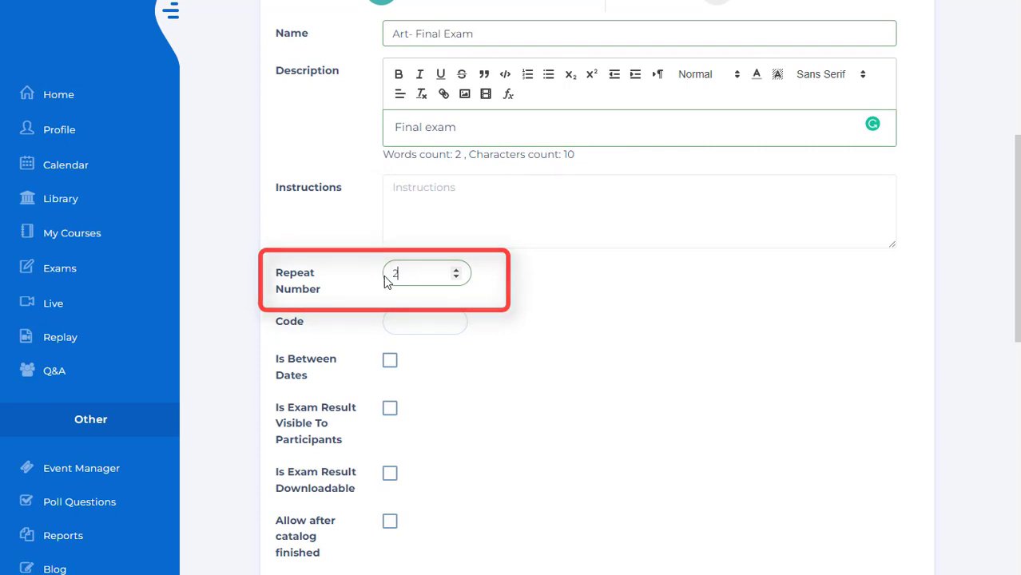
pyautogui.write('2')
pyautogui.click(437, 325)
pyautogui.write('12')
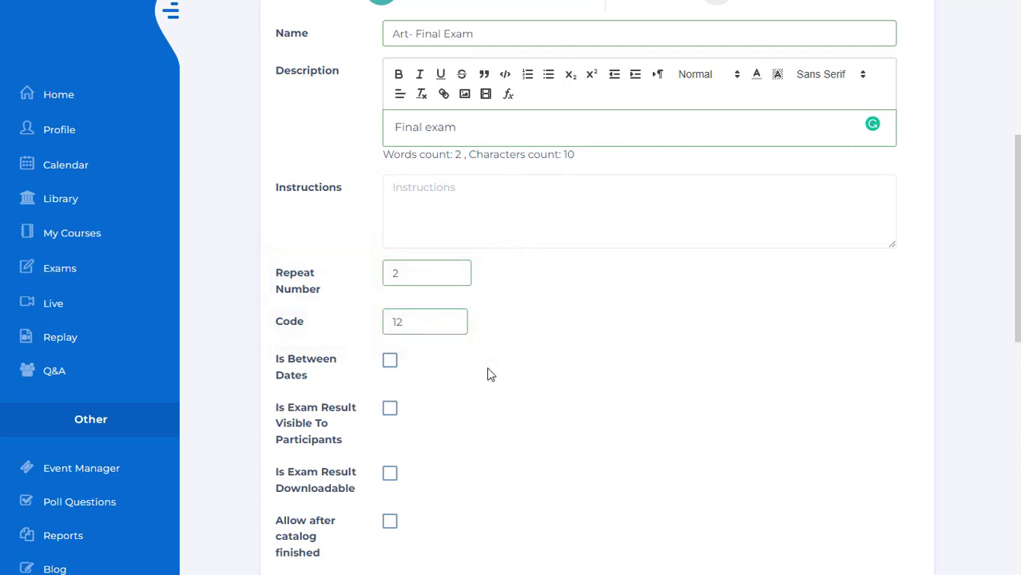
# - Enable the option that limits the exam to a period between a start date and a due date
pyautogui.scroll(-2, 488, 369)
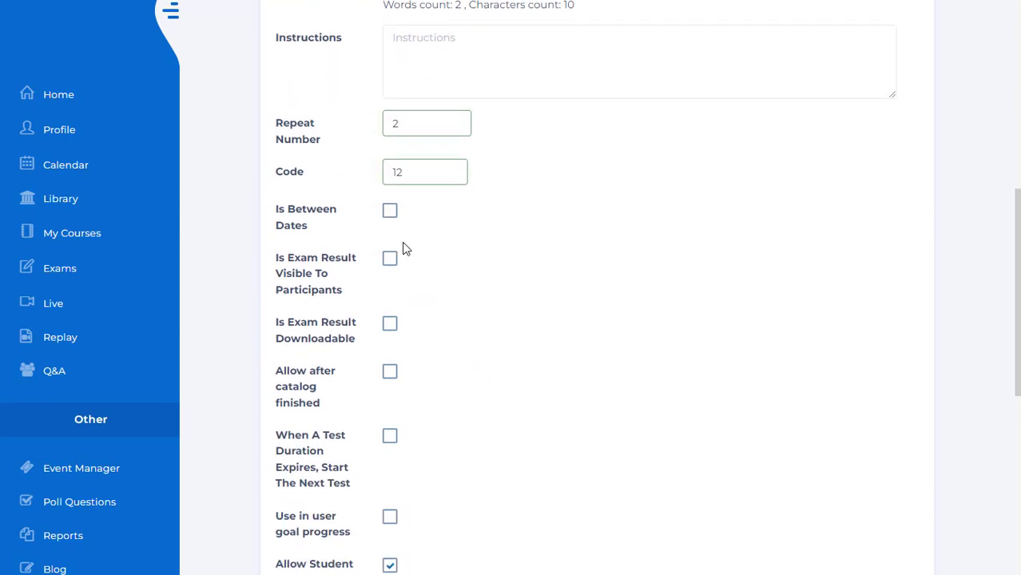
pyautogui.click(394, 221)
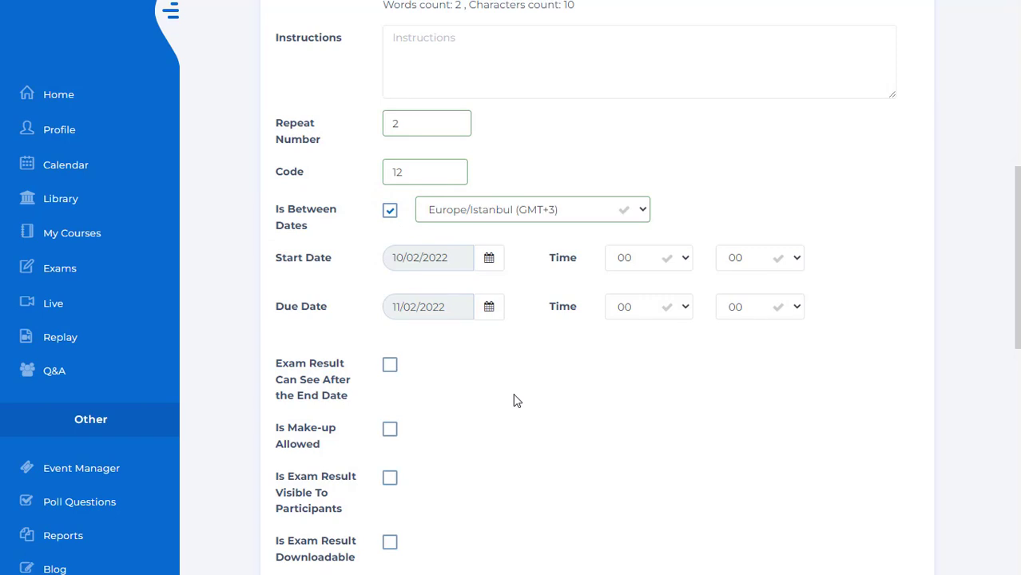
pyautogui.scroll(-3, 515, 400)
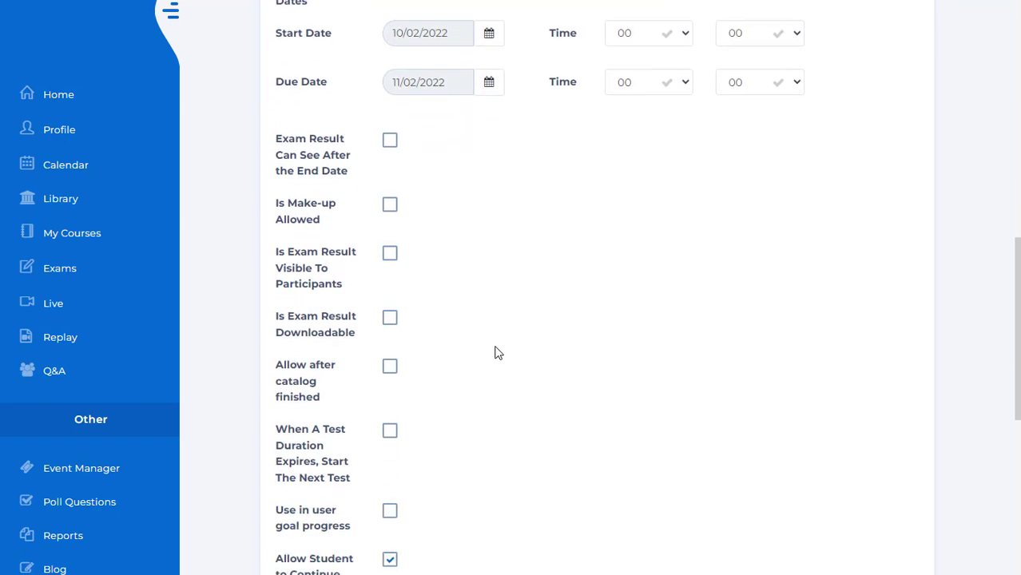
# - Enable the exam options for seeing results after the end date, downloadable exam results, and allowing the exam after the catalog finishes
pyautogui.click(389, 143)
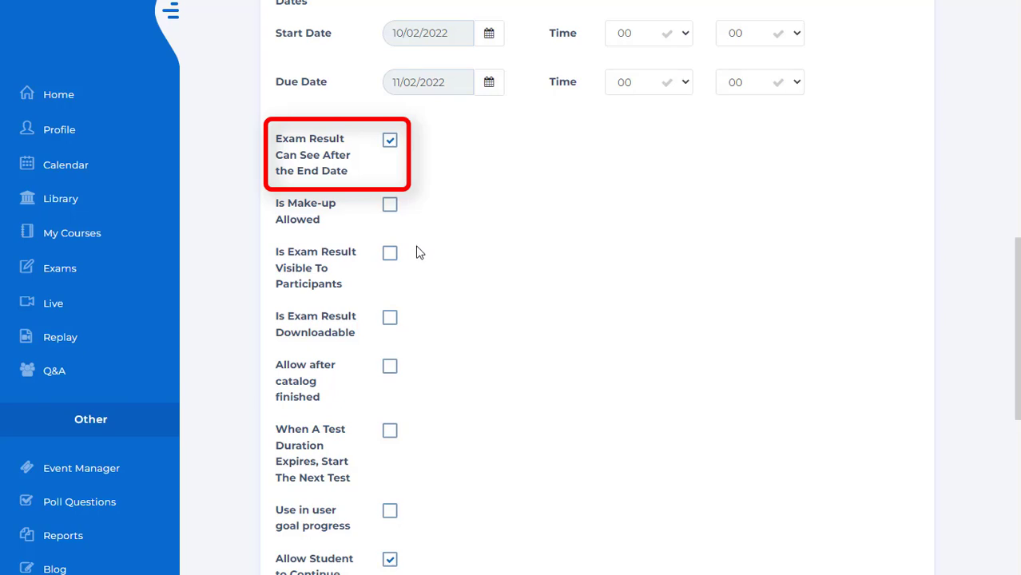
pyautogui.click(387, 326)
pyautogui.scroll(-3, 477, 356)
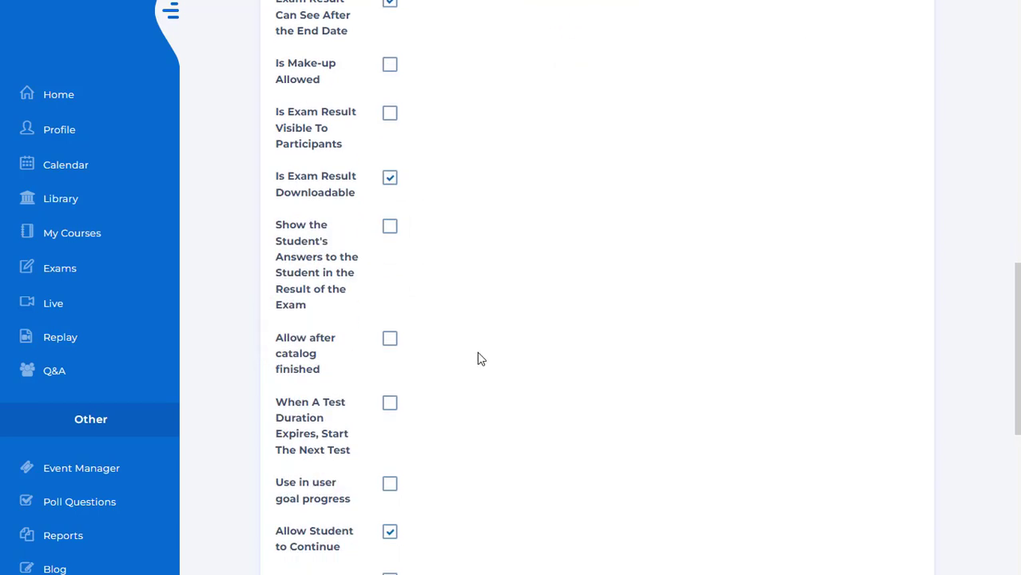
pyautogui.scroll(-1, 477, 359)
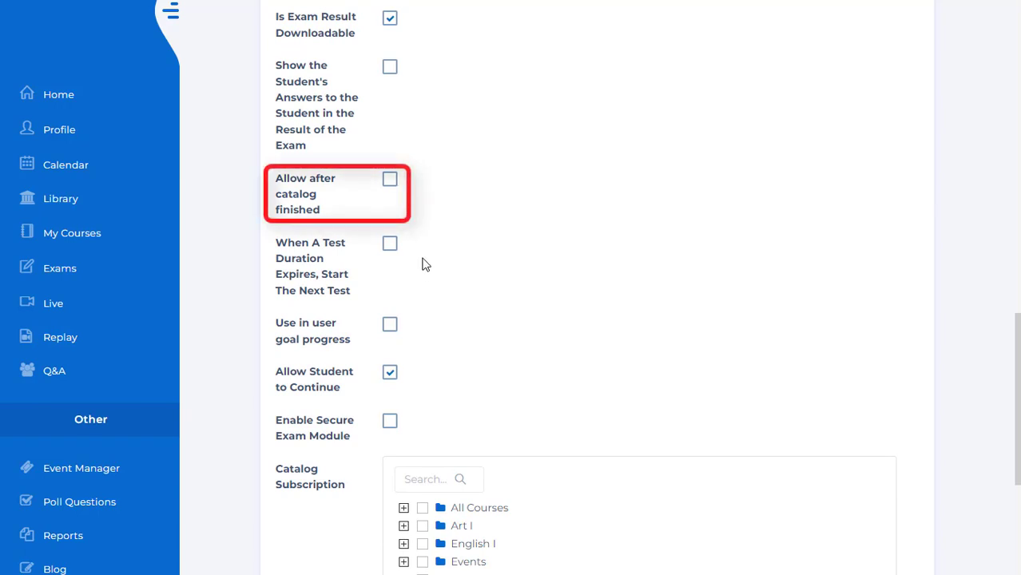
pyautogui.click(390, 182)
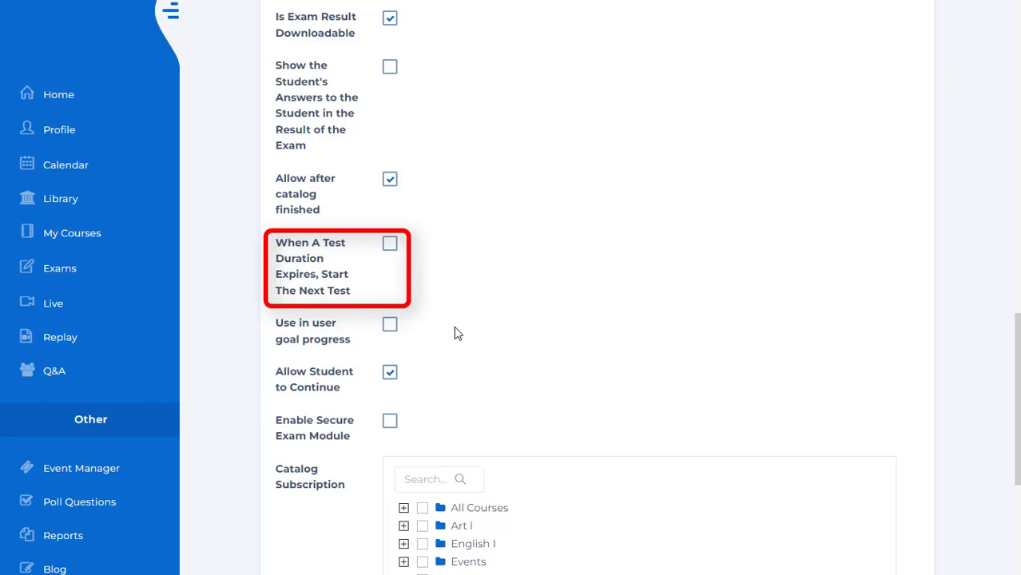
# - Subscribe the exam to the Art I catalog and proceed to test selection
pyautogui.scroll(-1, 454, 328)
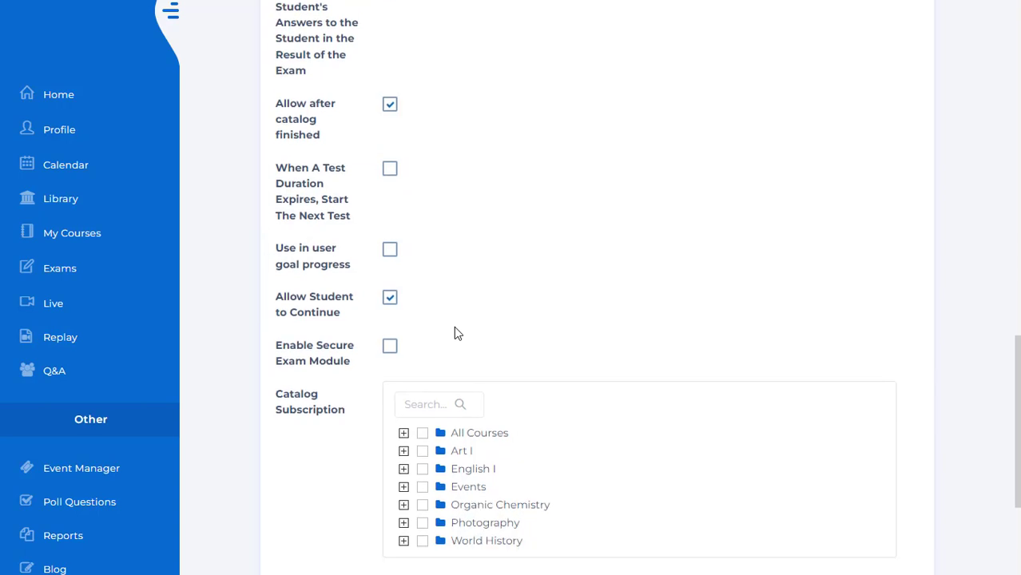
pyautogui.scroll(-1, 454, 328)
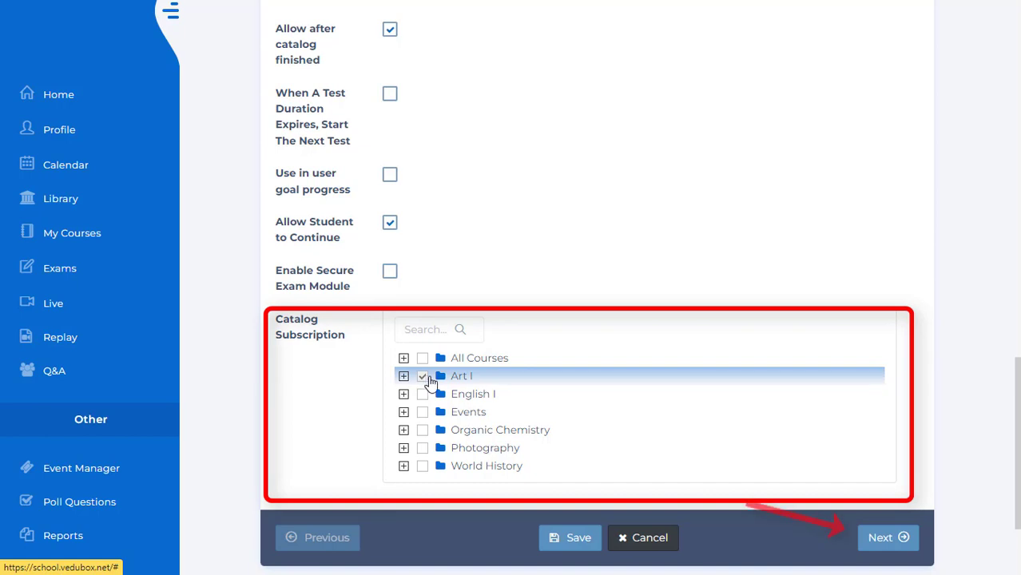
pyautogui.click(879, 539)
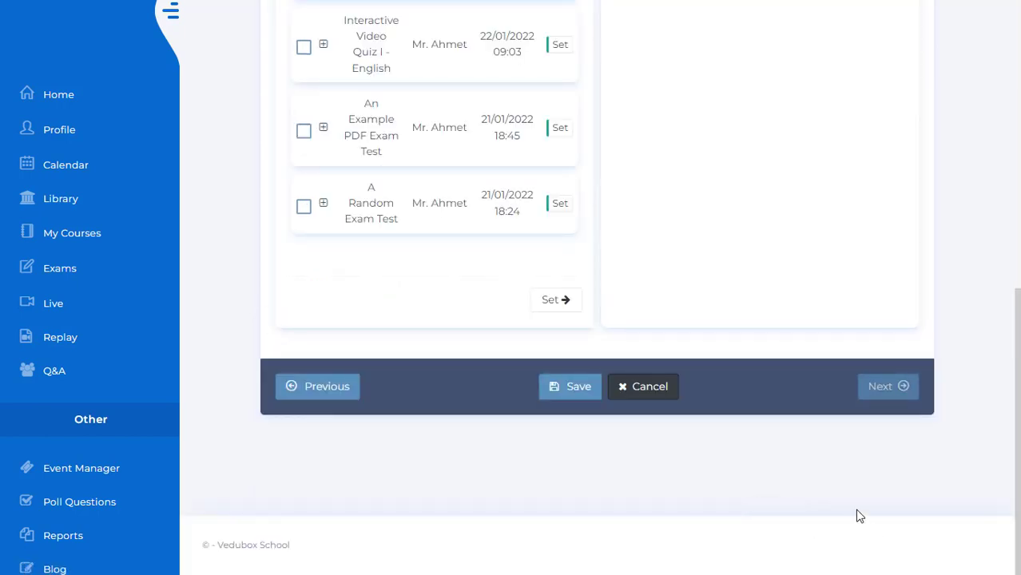
# - Add "Video Quiz I - Art", "Interactive Video Quiz I - English" and "An Example PDF Exam Test" to the exam and save it
pyautogui.scroll(6, 843, 483)
pyautogui.scroll(-1, 842, 482)
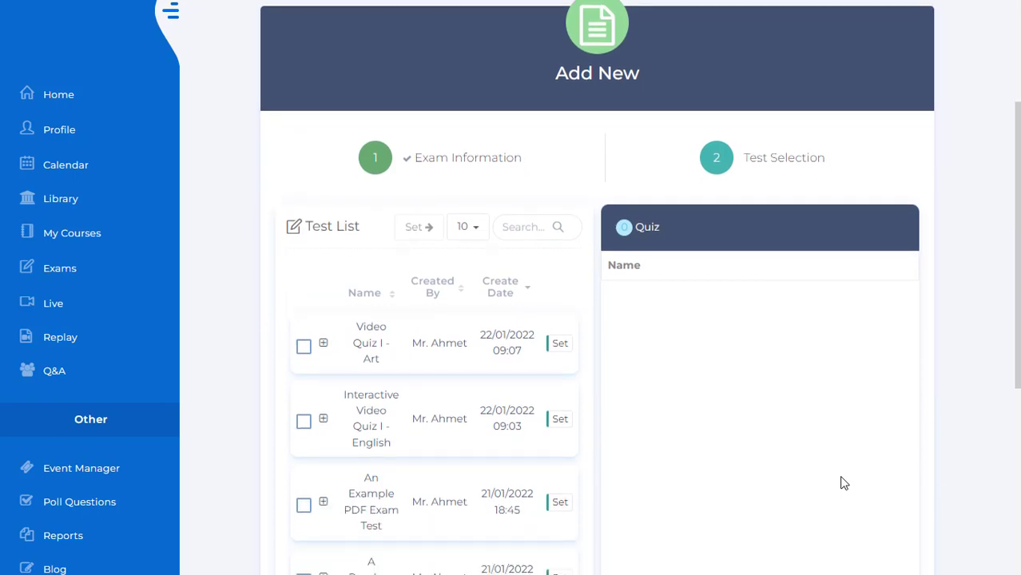
pyautogui.click(563, 345)
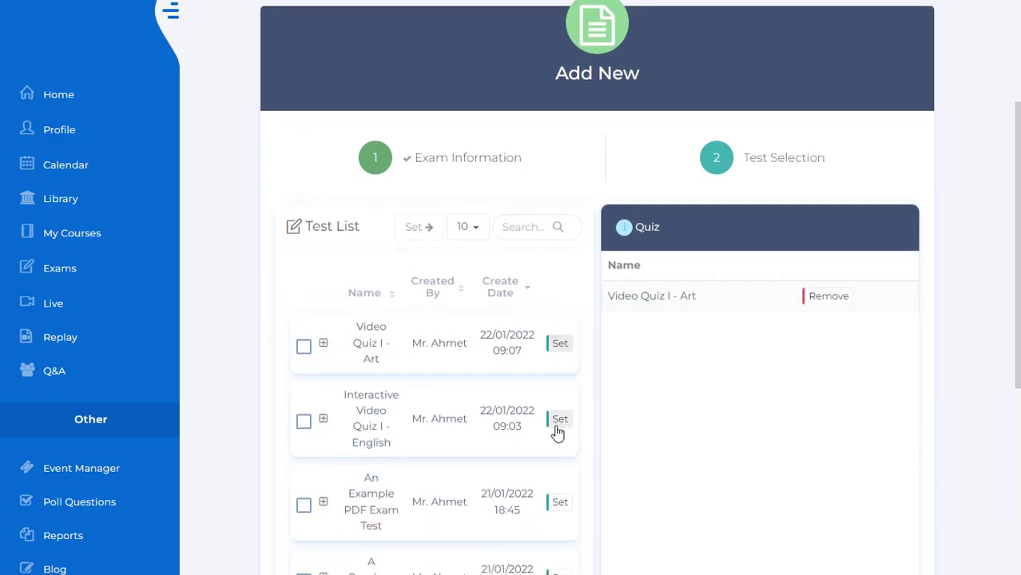
pyautogui.click(555, 427)
pyautogui.click(560, 505)
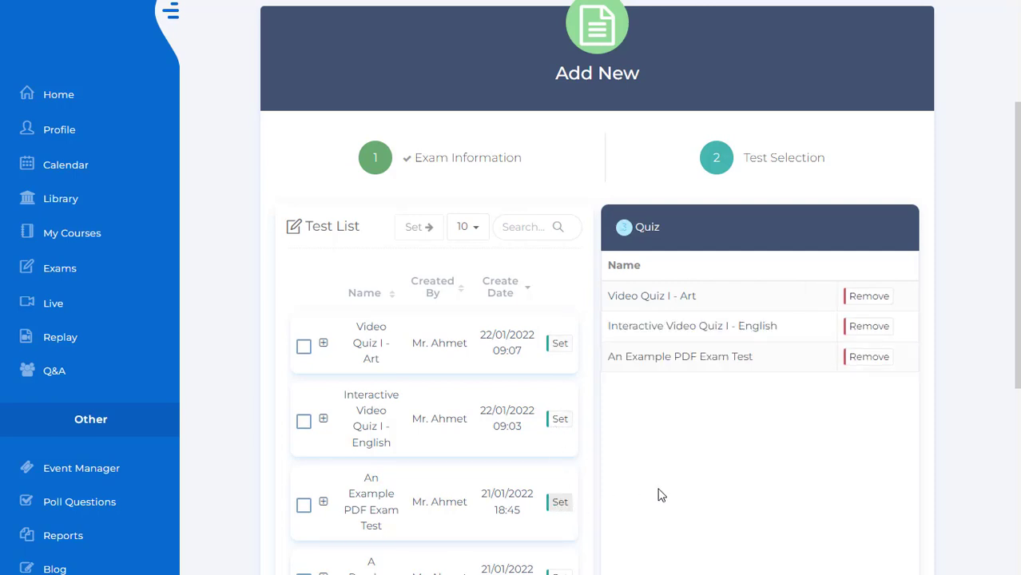
pyautogui.scroll(-2, 973, 418)
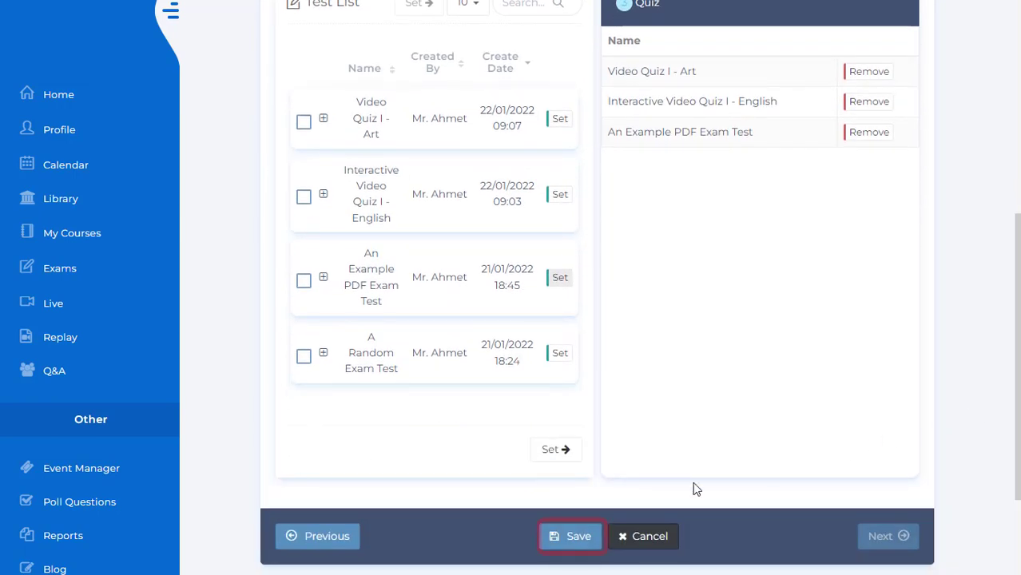
pyautogui.click(567, 541)
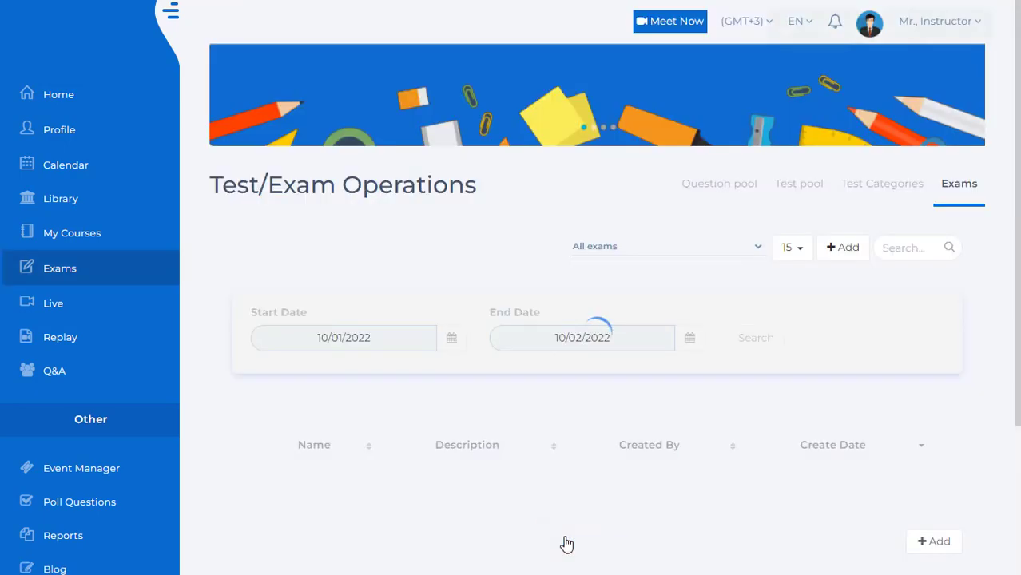